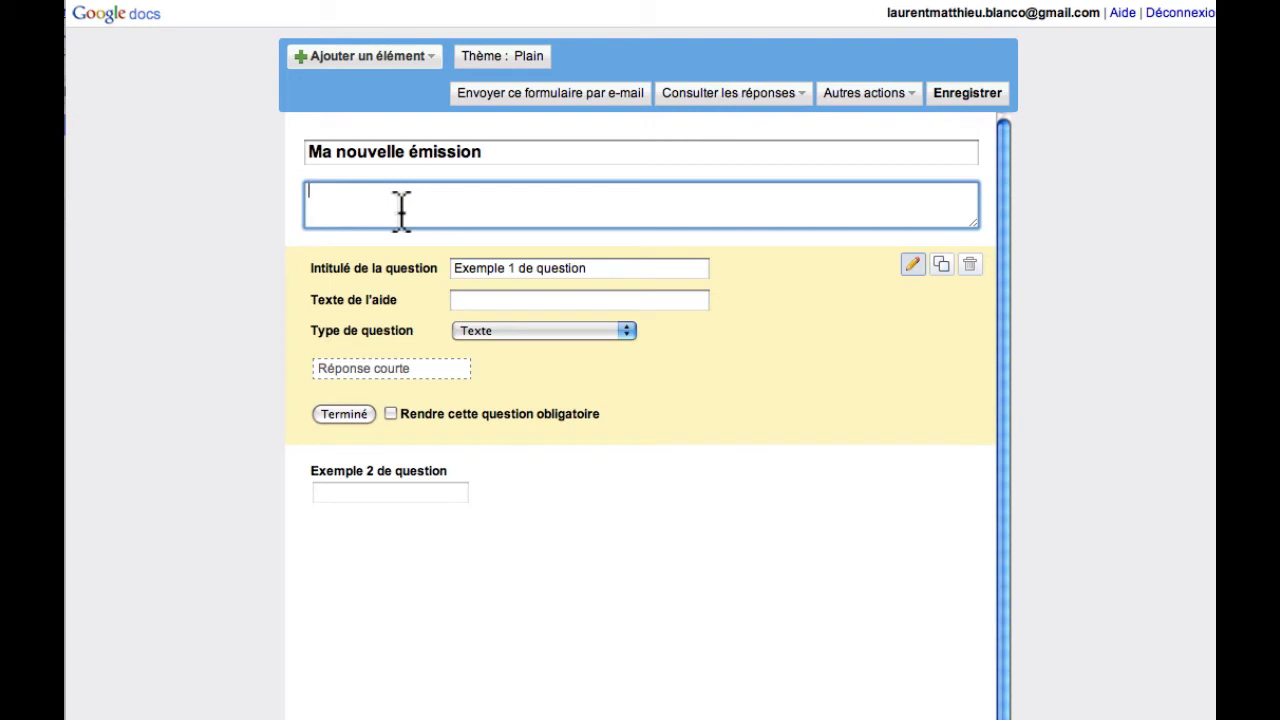
Enter the form description "Aidez moi à trouver le nouveau nom de ma future émission" and title the first question "Votre email ?"
text(Aidez moi à trouver le nouveau nom de ma future émission)
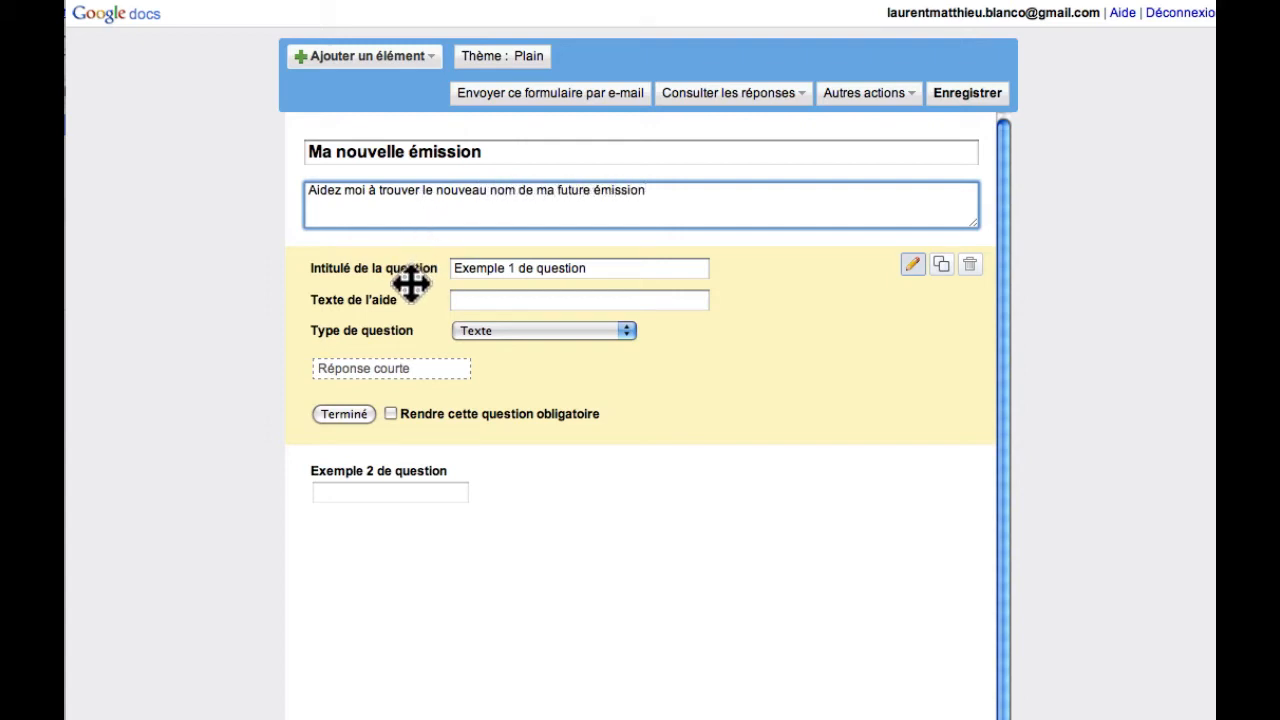
mouse_move(440, 512)
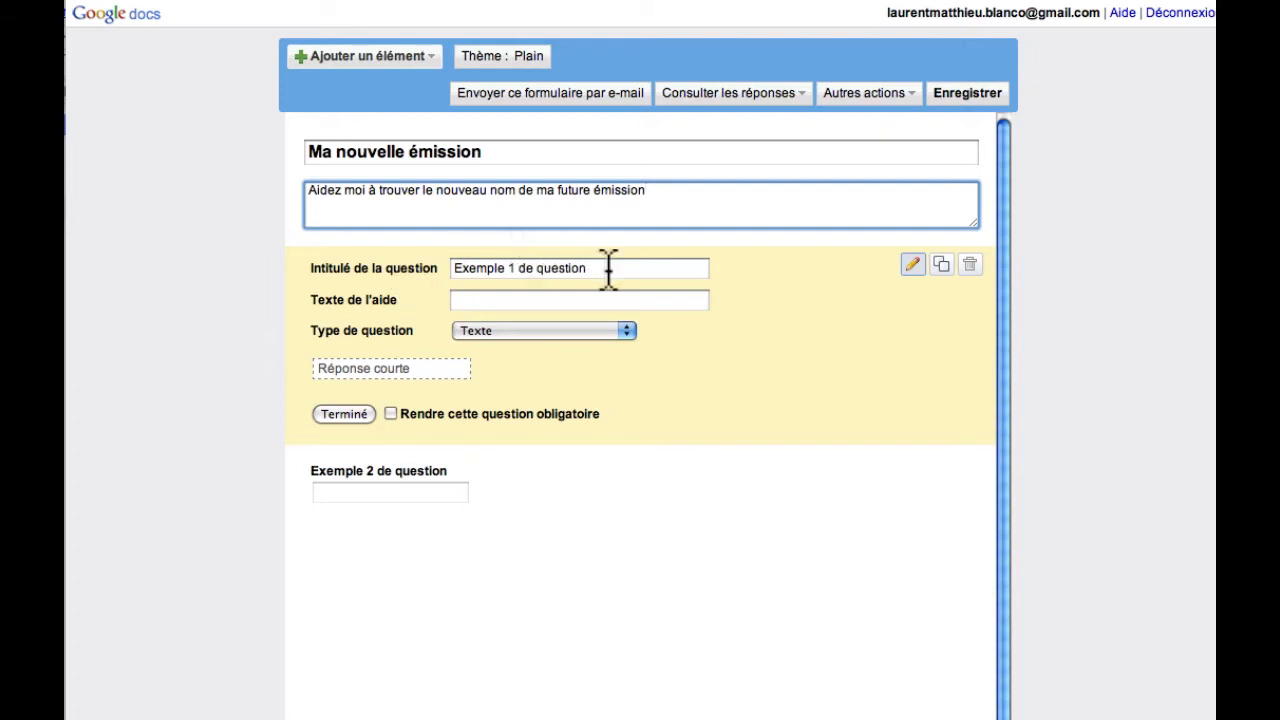
drag(611, 268, 415, 275)
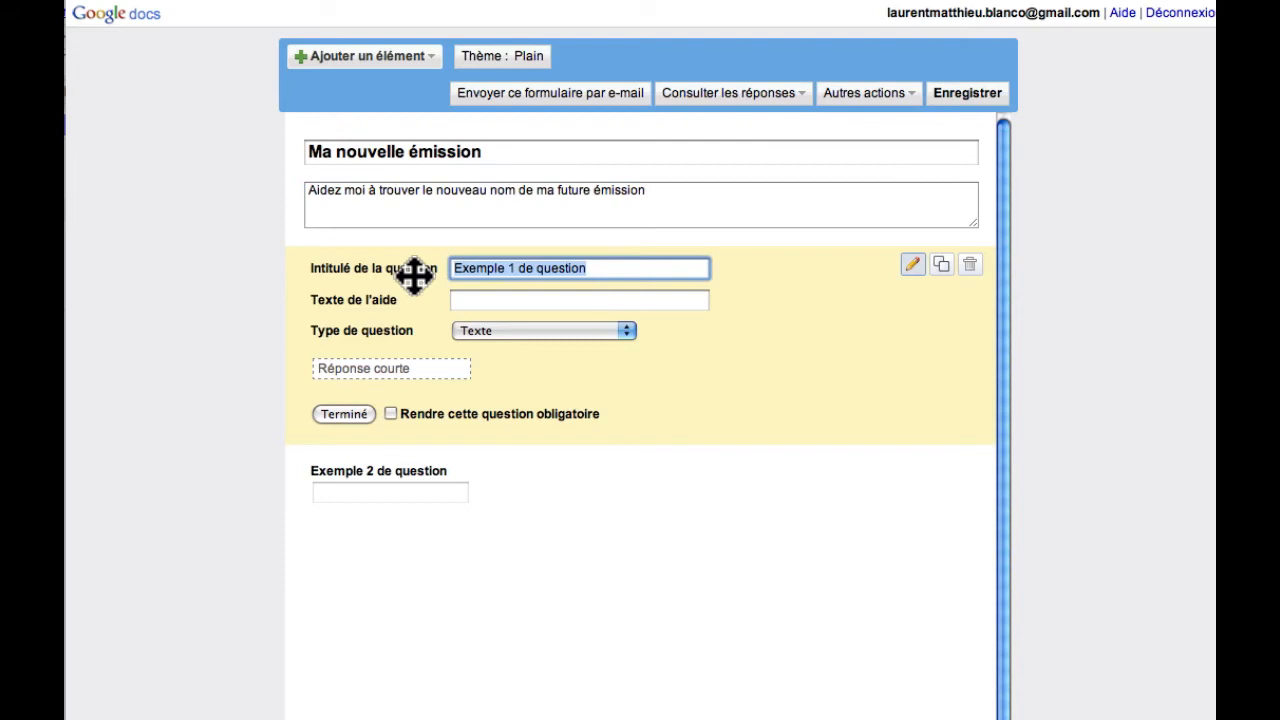
text(M)
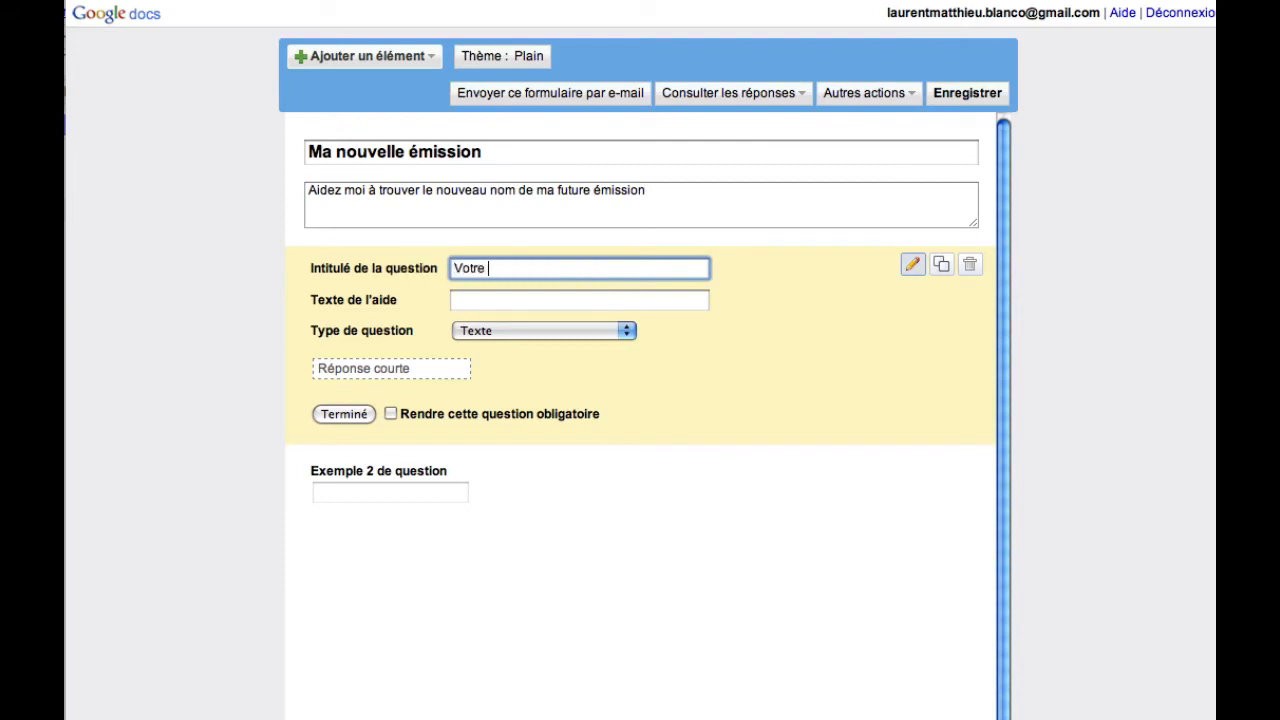
text(otre email ?)
Give the email question the help text "Votre email ne sera pas utilisée à des fins commerciales", make it mandatory and finish editing it
click(478, 302)
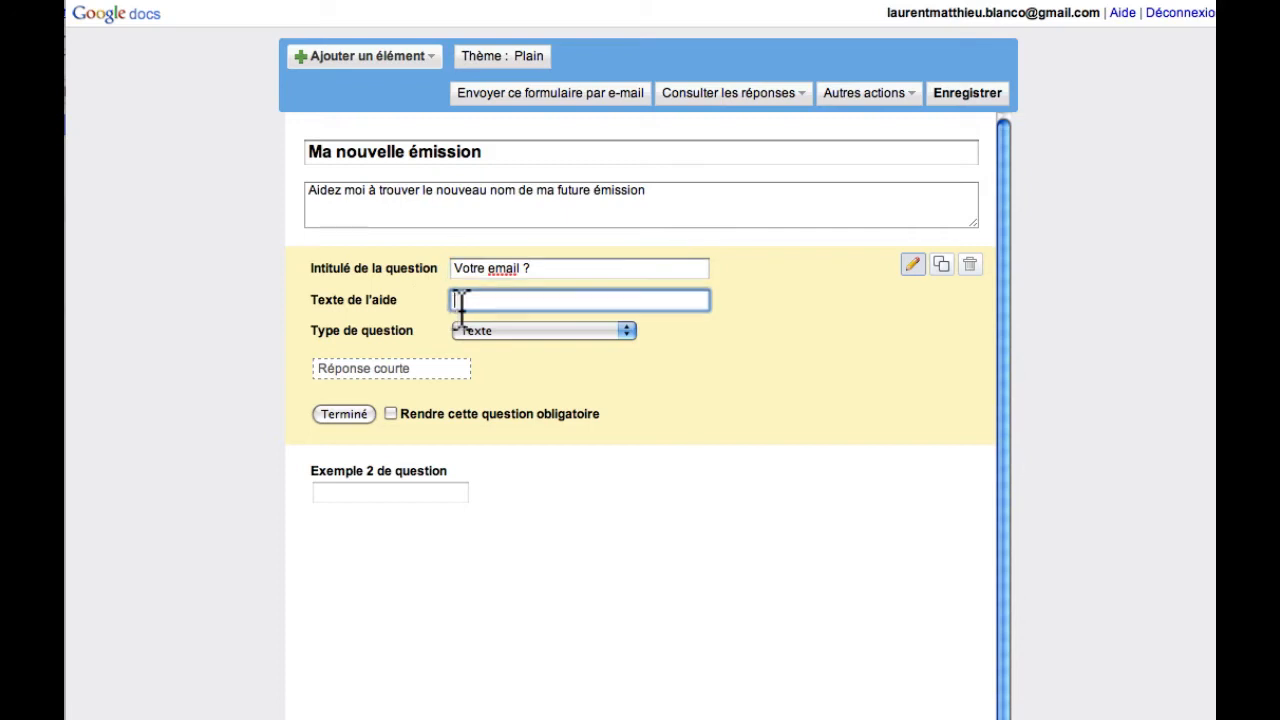
text(Votre email ne )
text(sera pas utilisé à des )
text(fins commerciale)
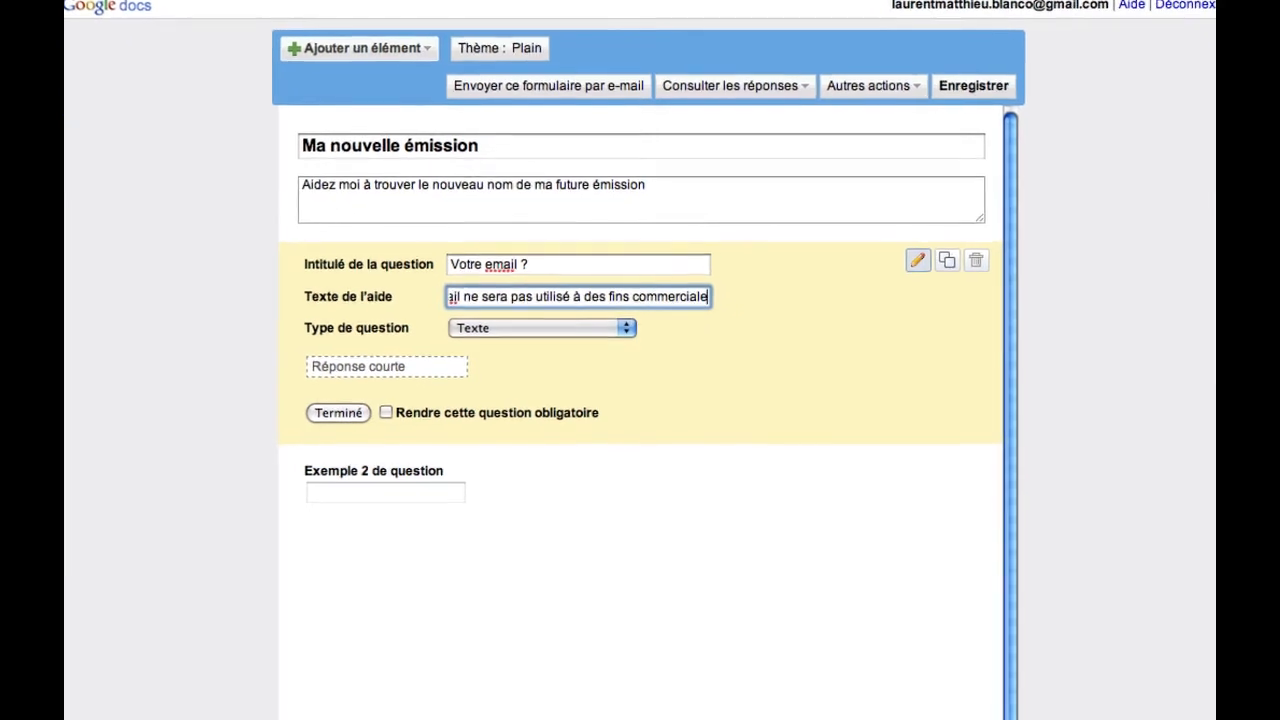
text(s)
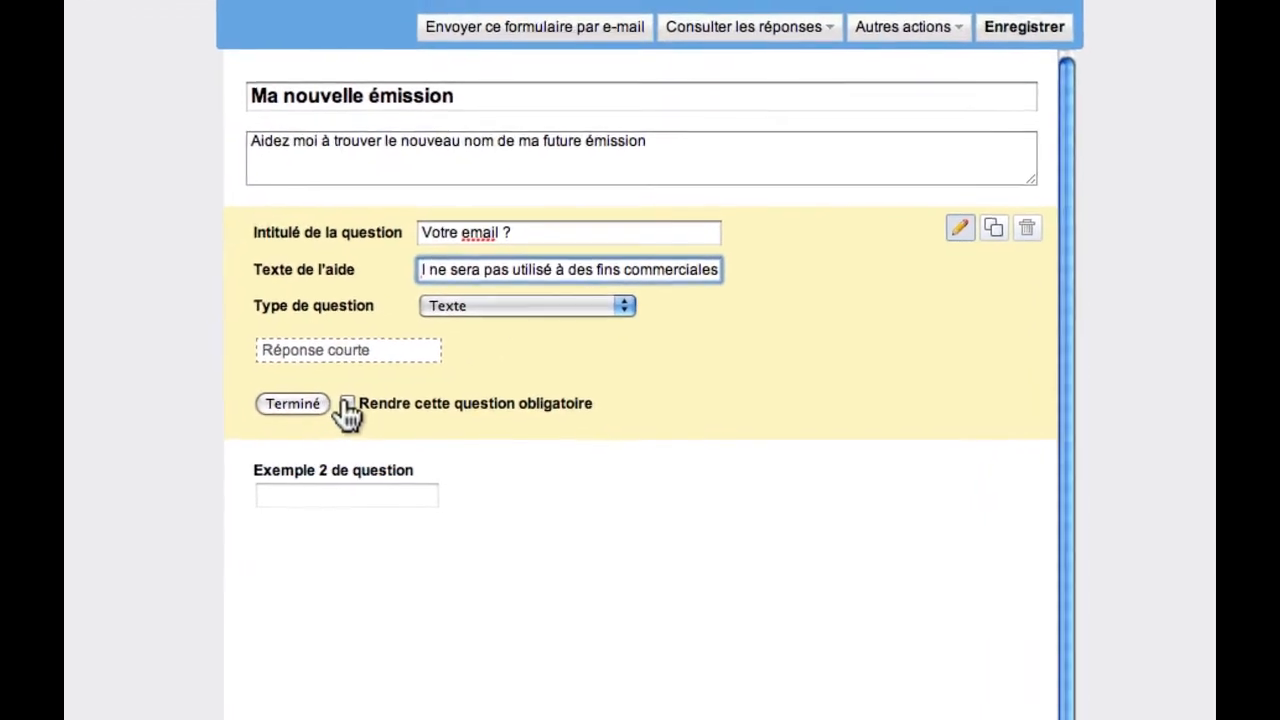
click(352, 406)
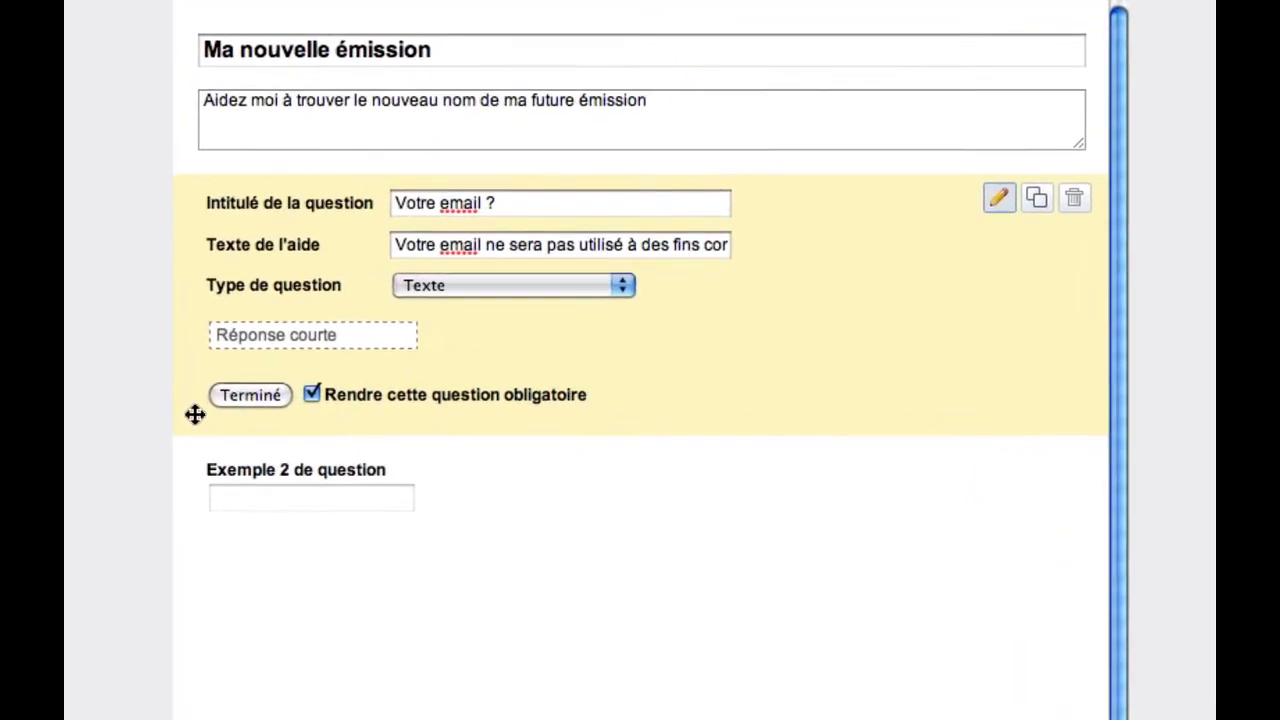
click(621, 246)
text(e)
click(250, 398)
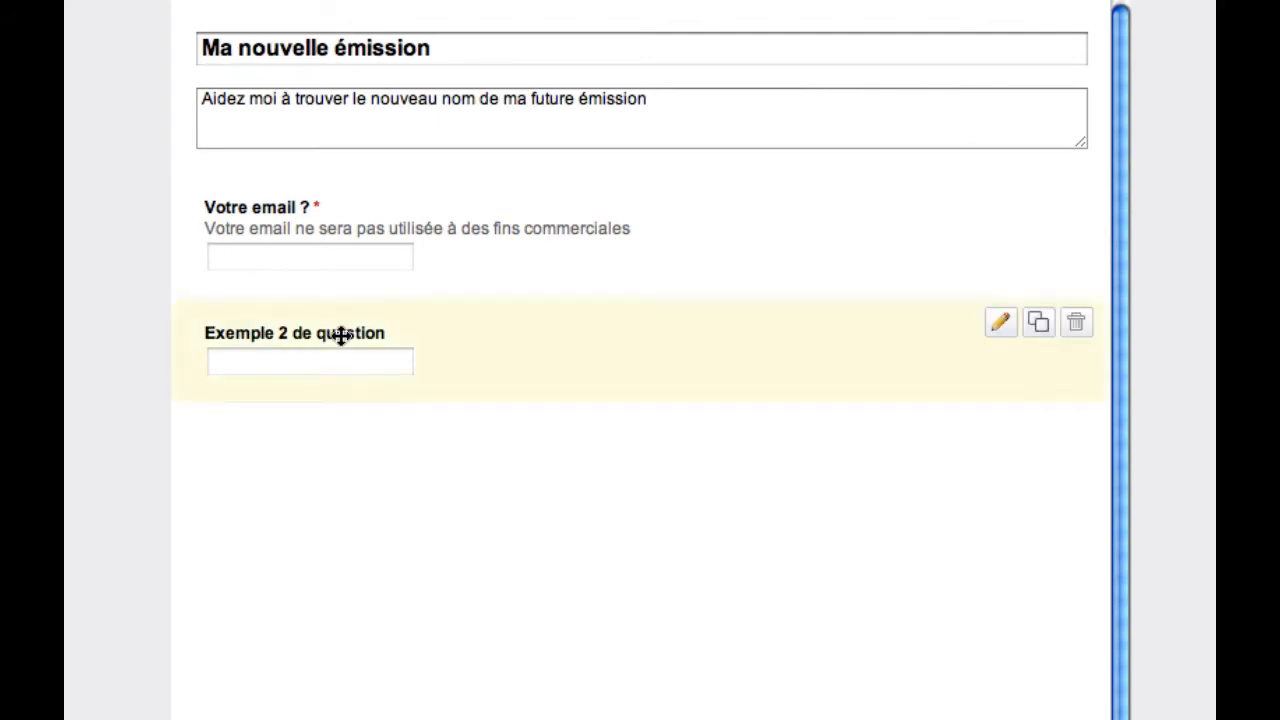
Retitle the second example question "Où m'avez-vous connu ?" and set its question type to Cases à cocher
click(999, 322)
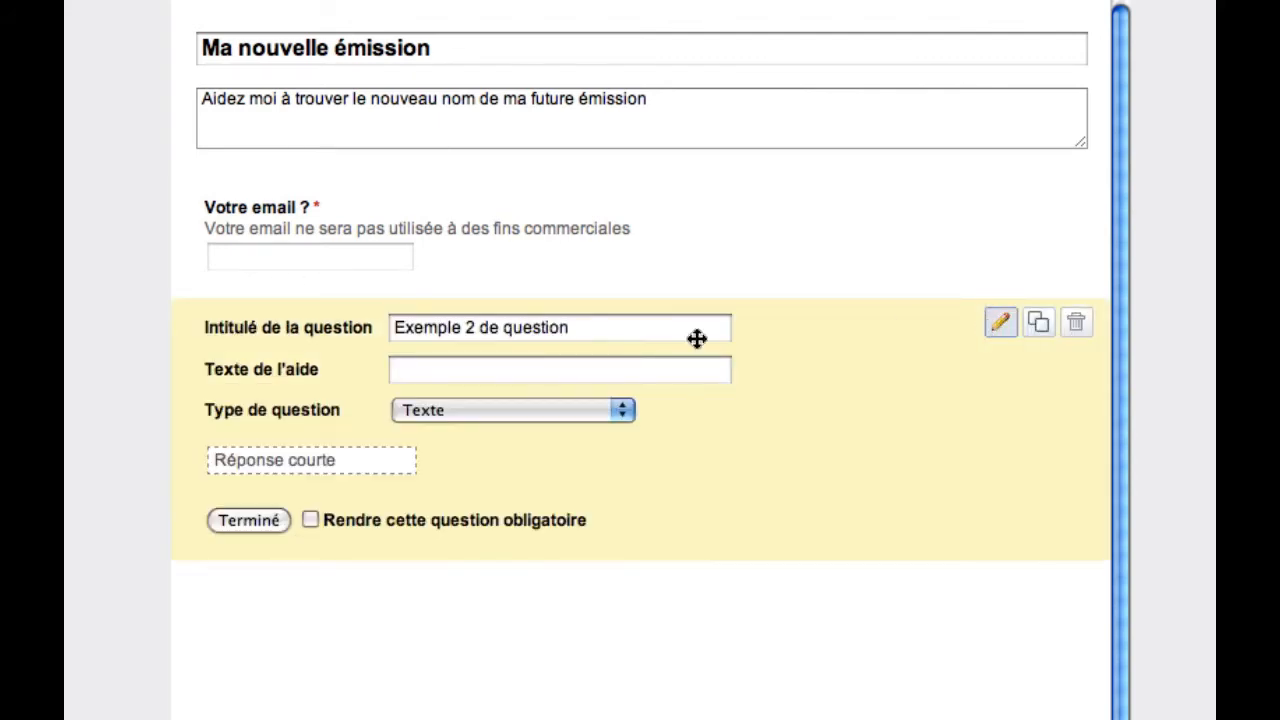
click(609, 323)
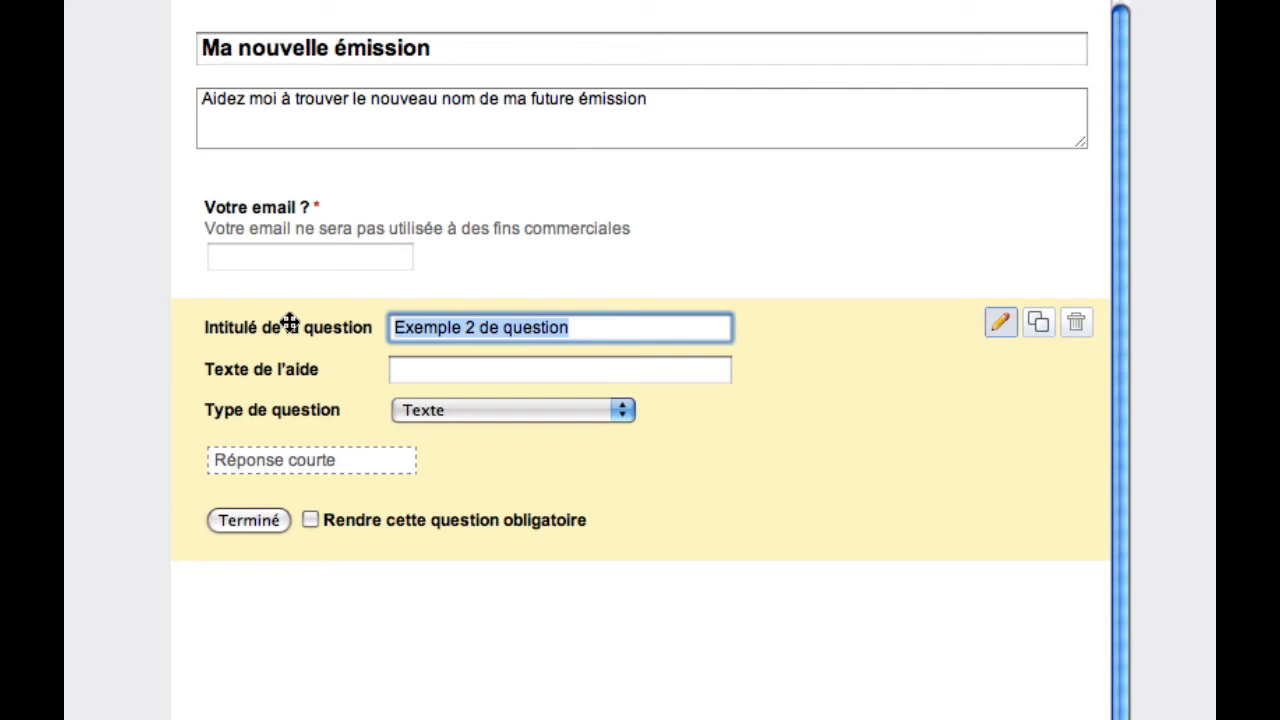
text(Où m'avez-vous connu ?)
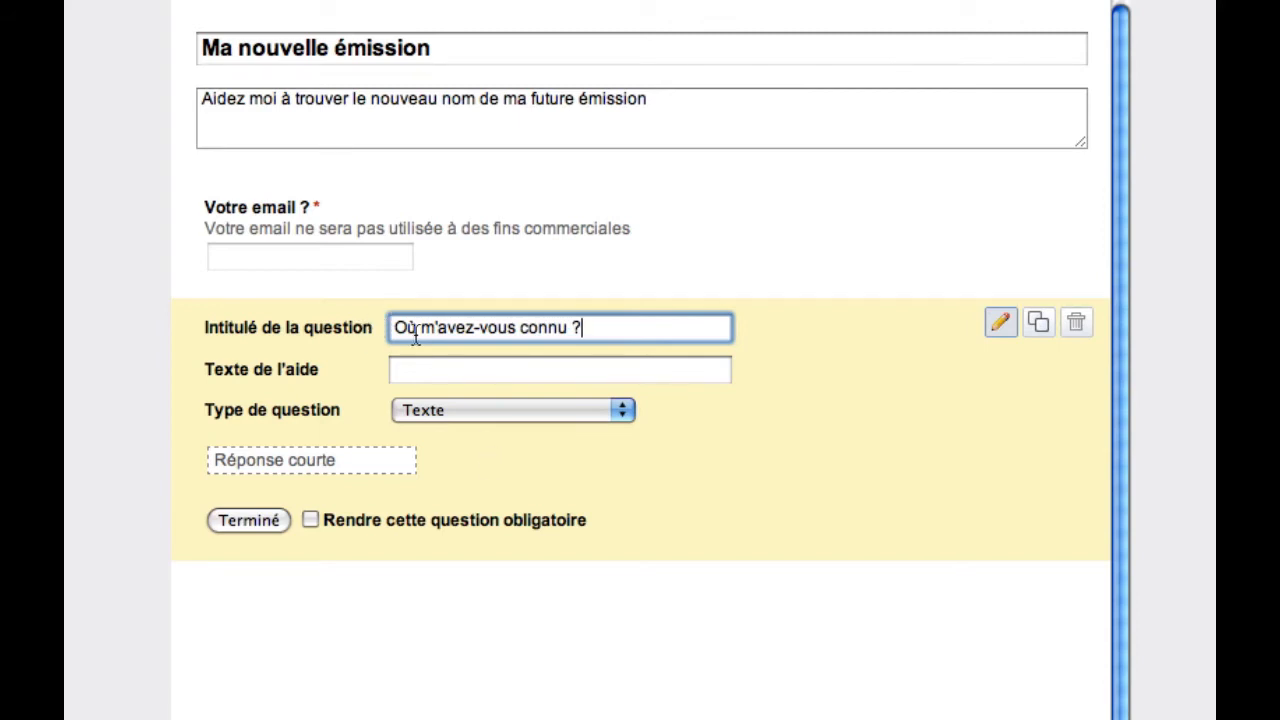
click(481, 412)
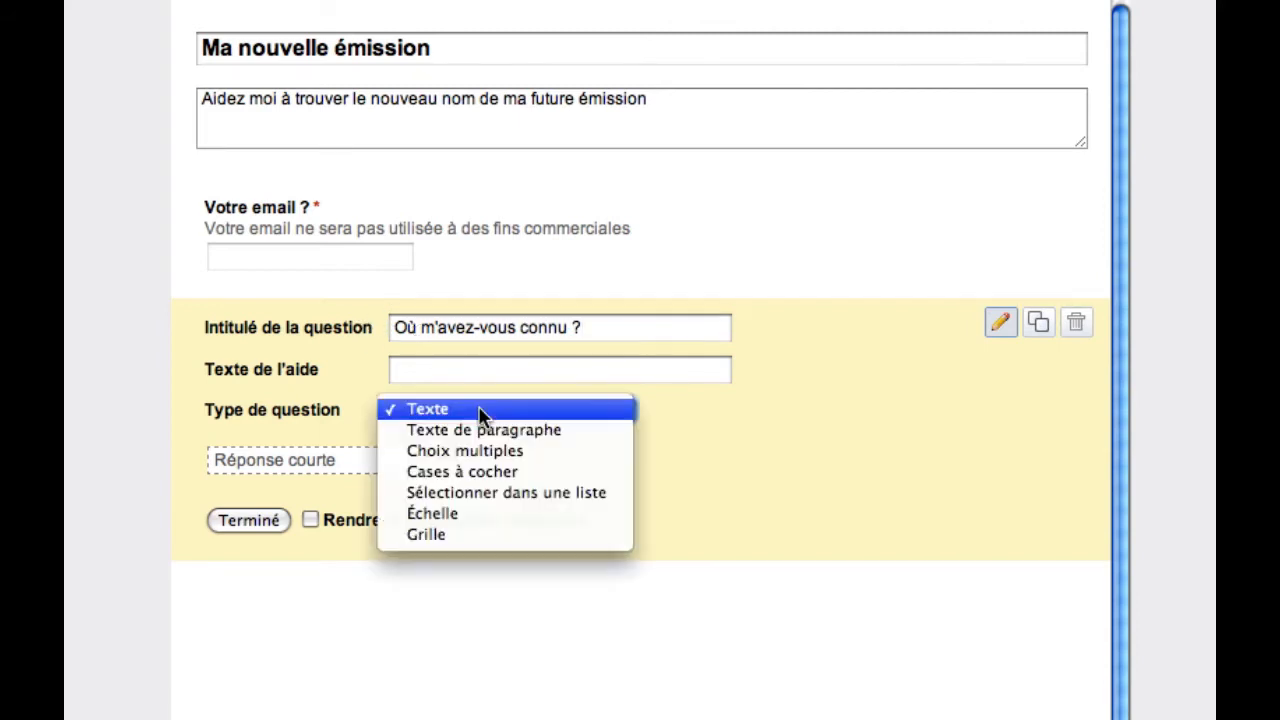
click(487, 472)
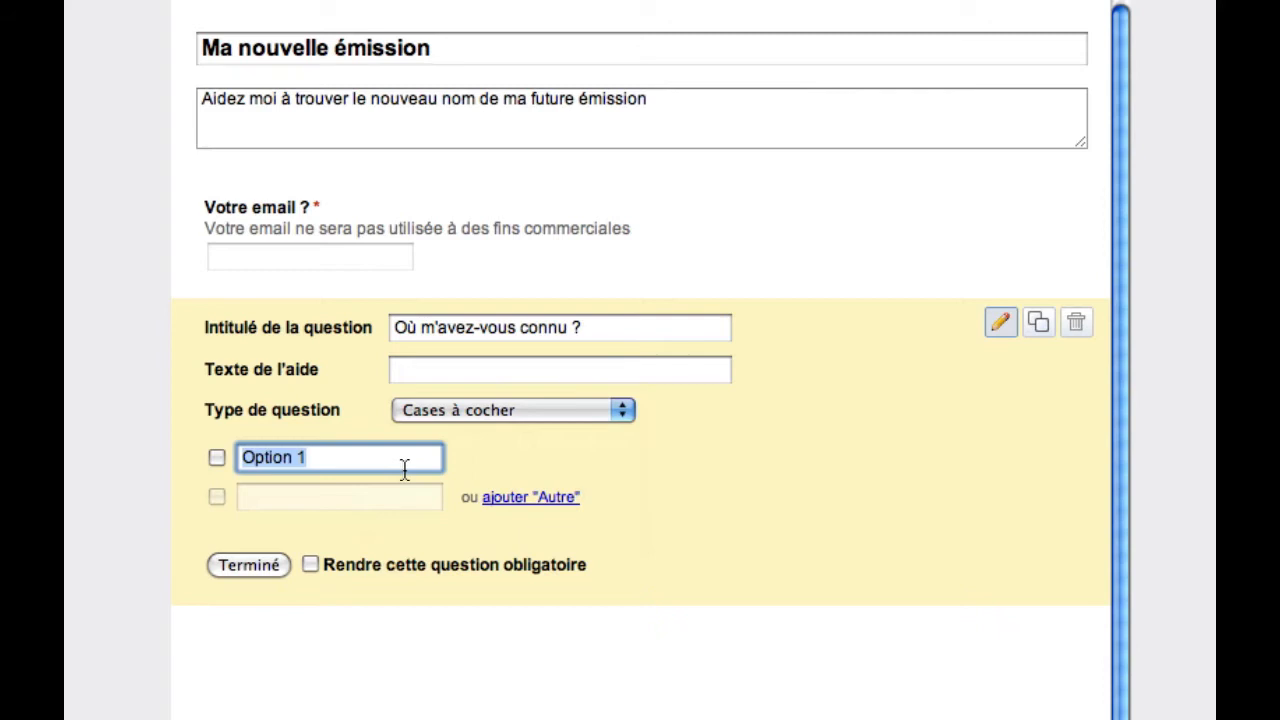
Enter iTunes (podcasts), Google, Facebook and Twitter as the checkbox options of the "Où m'avez-vous connu ?" question
text(Gi)
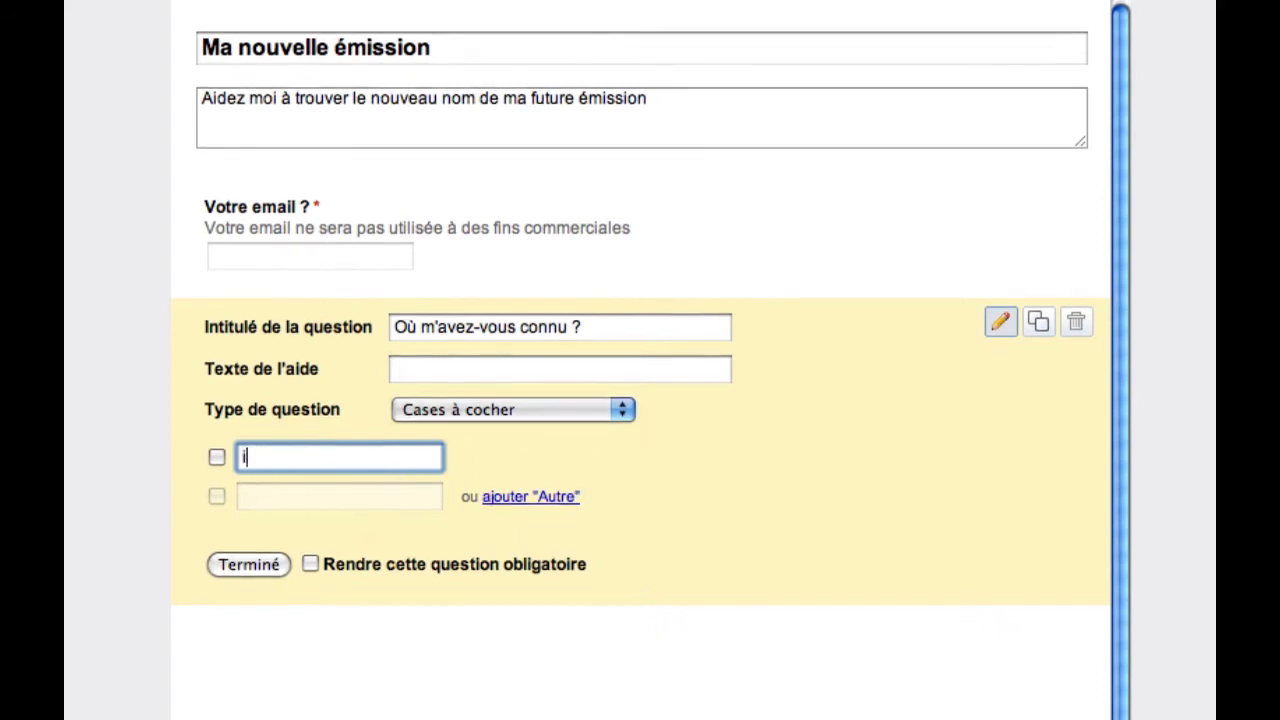
text(Tunes (podcasts))
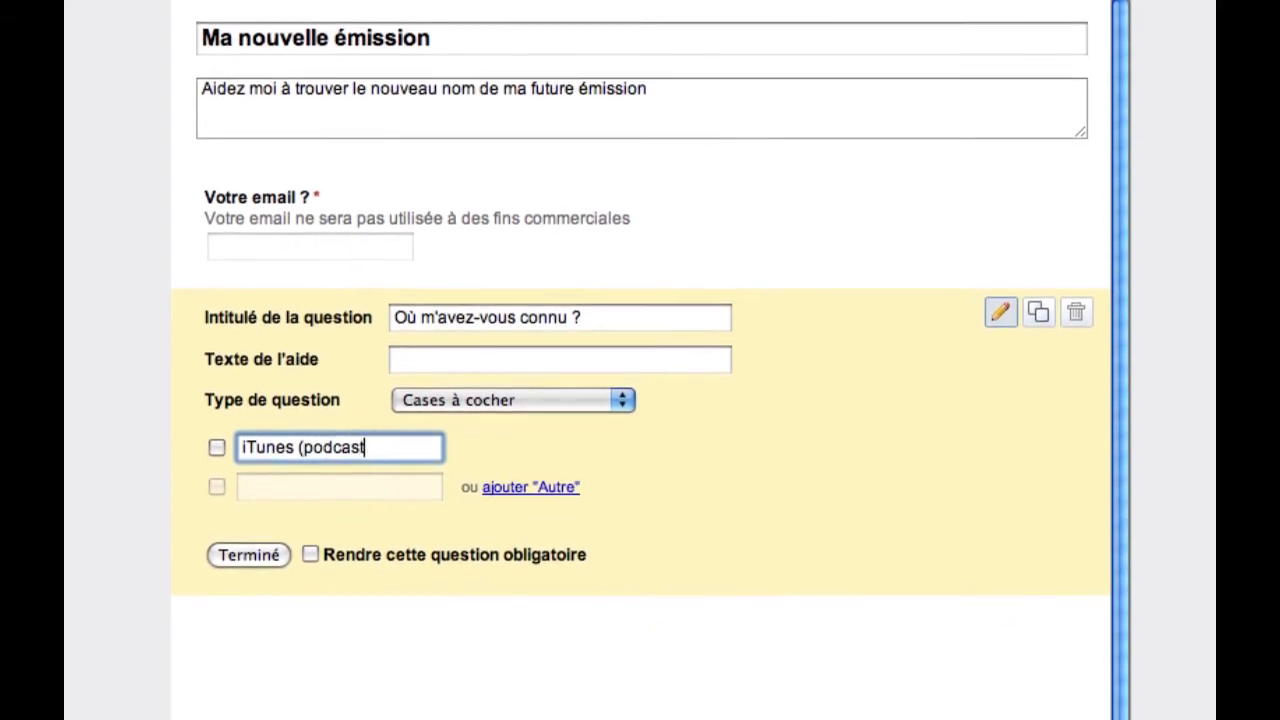
key(Return)
text(Google)
key(Return)
text(Facebook)
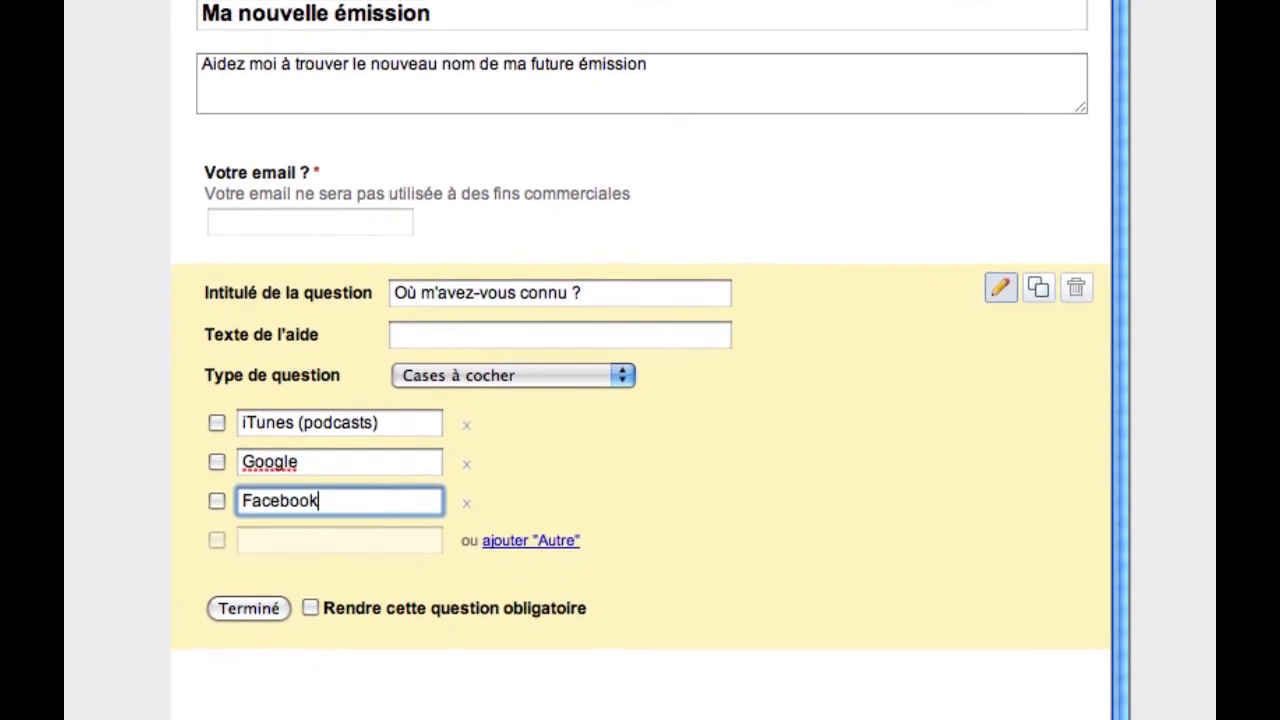
key(Return)
text(Twitter)
key(Return)
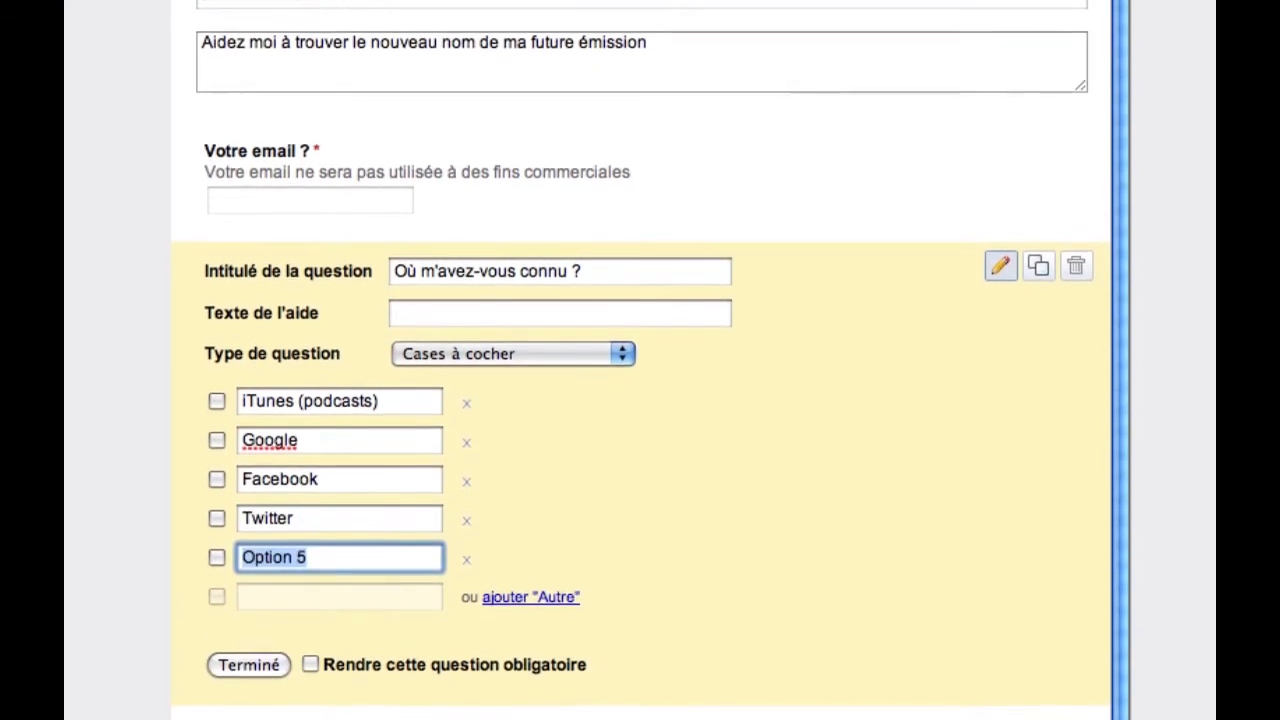
Name the fifth checkbox option "Bouche à oreille", then make the question mandatory and finish editing it
text(Bouche)
key(BackSpace)
key(BackSpace)
key(BackSpace)
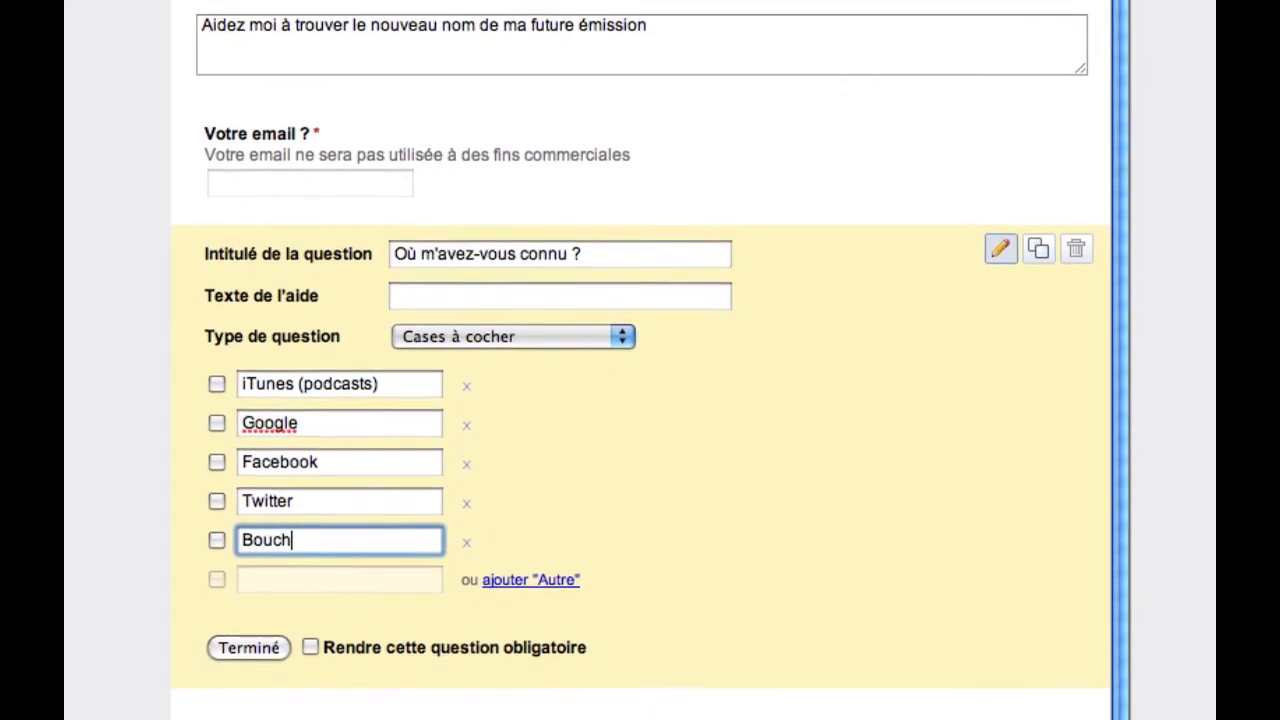
text(che à oreille)
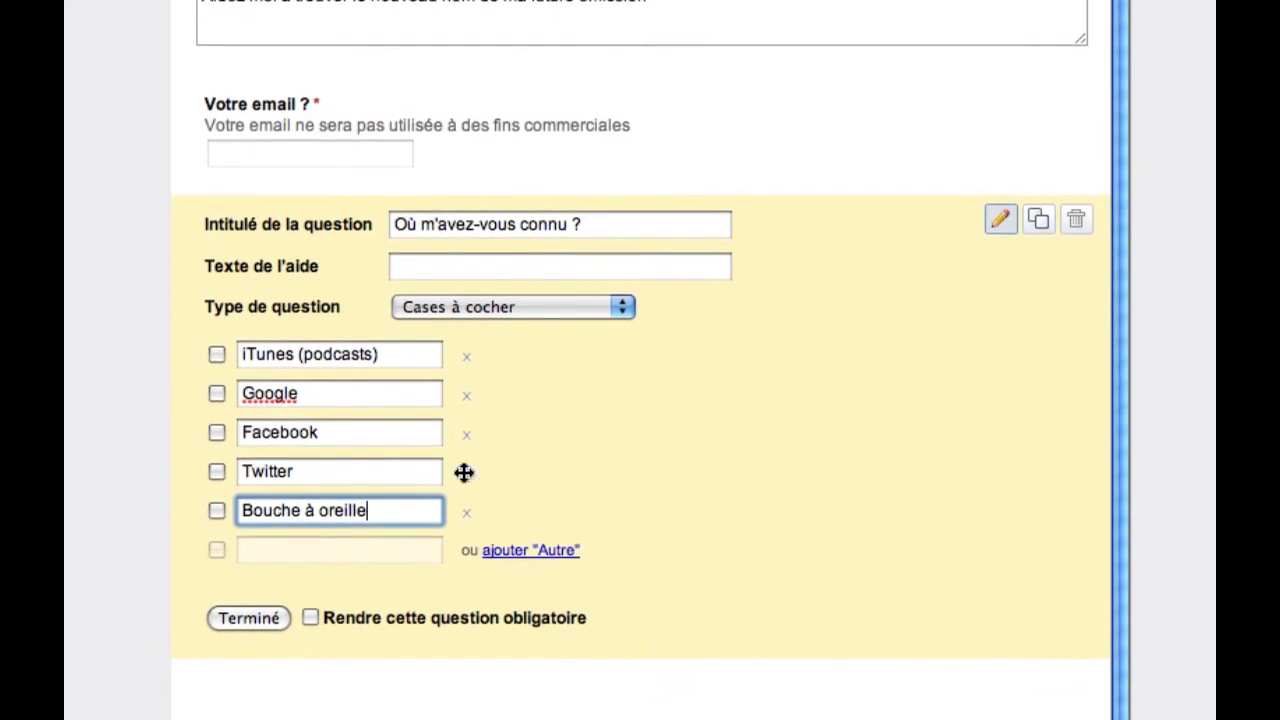
click(310, 611)
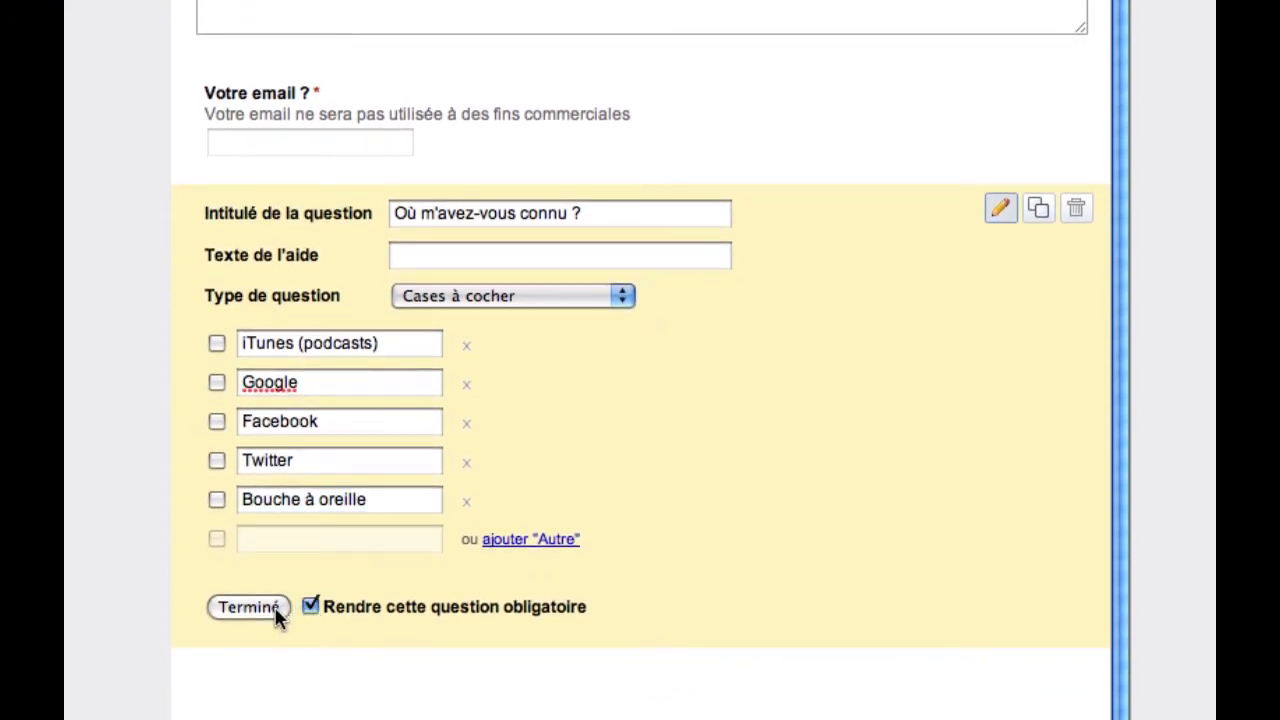
click(248, 607)
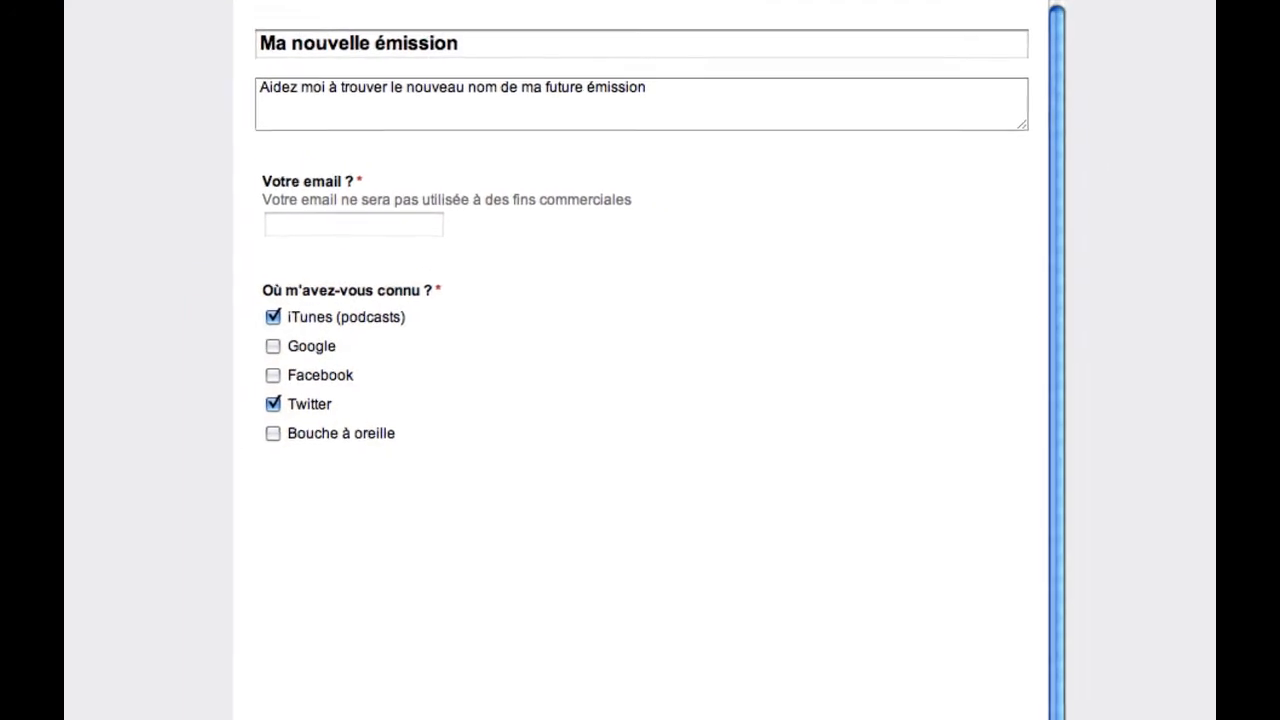
Add a new question of type Échelle titled "Donnez une note à mes émissions"
click(345, 0)
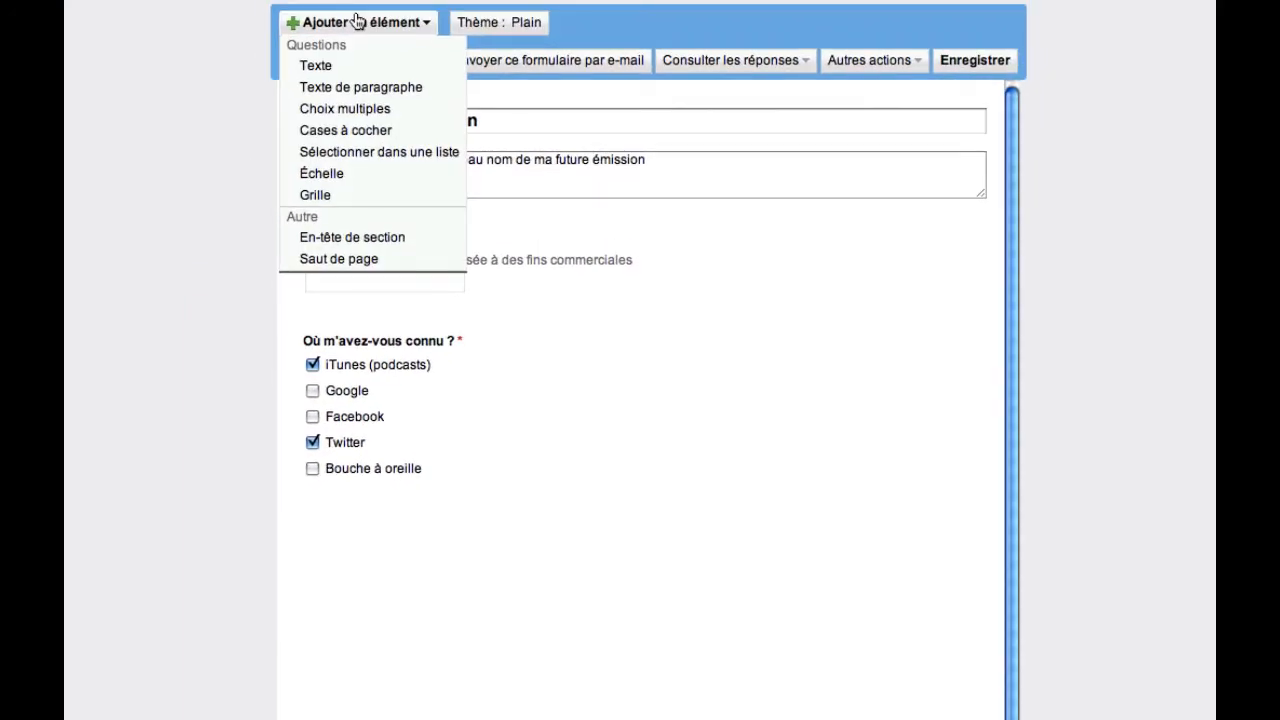
click(352, 176)
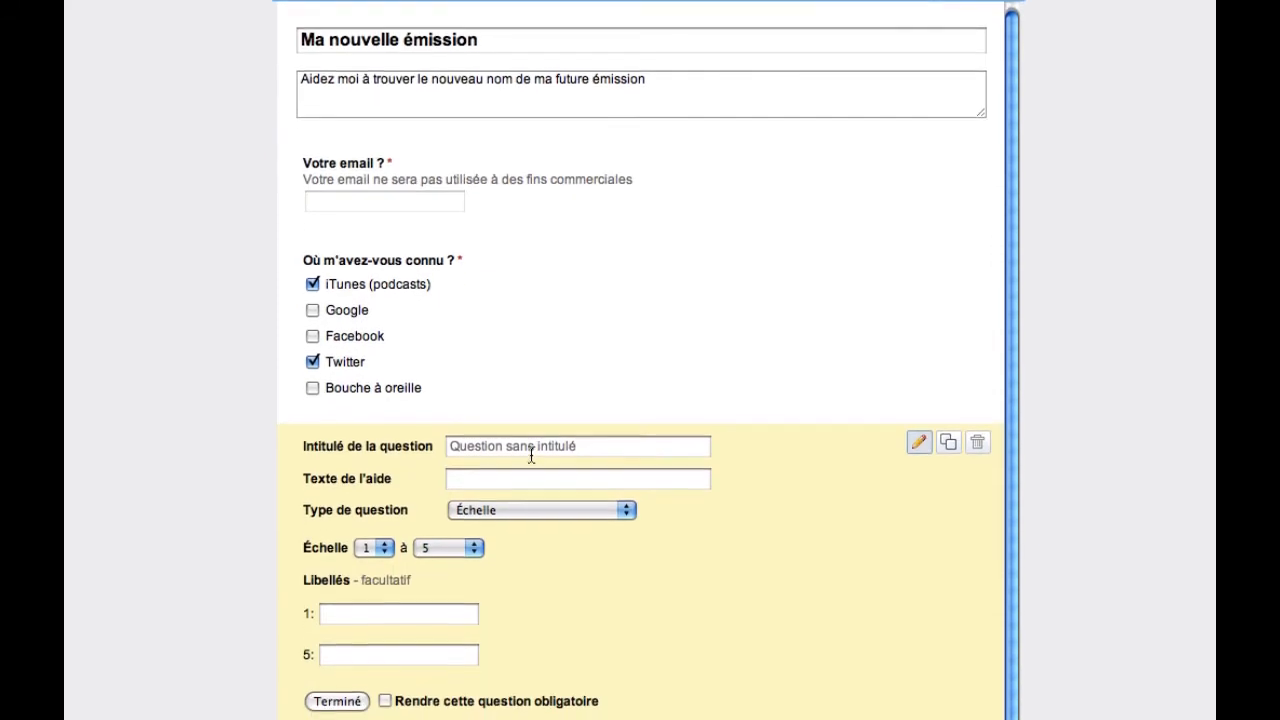
click(531, 456)
text(Donnez une note à mes émissions)
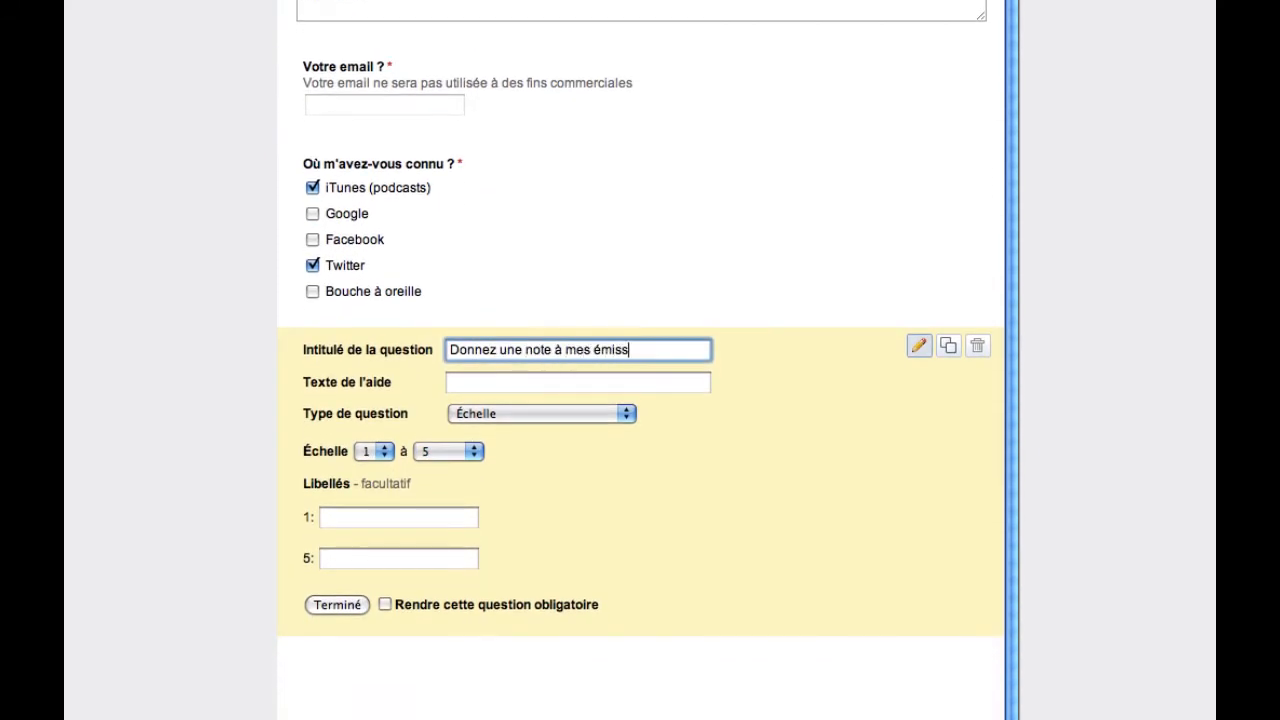
Set the rating question's scale to run from 0 to 5
click(425, 452)
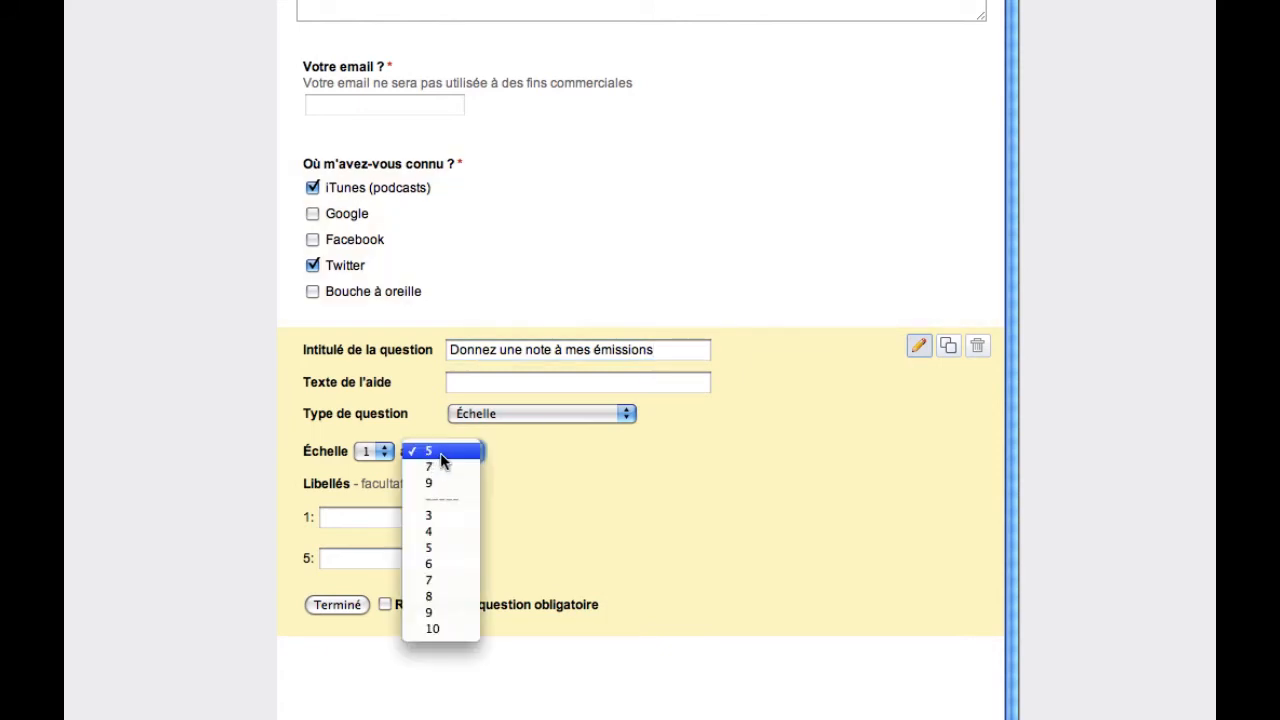
click(444, 453)
click(380, 451)
click(380, 437)
Label the scale's ends "Très mauvais" and "Parfait", and save the rating question as mandatory
click(369, 519)
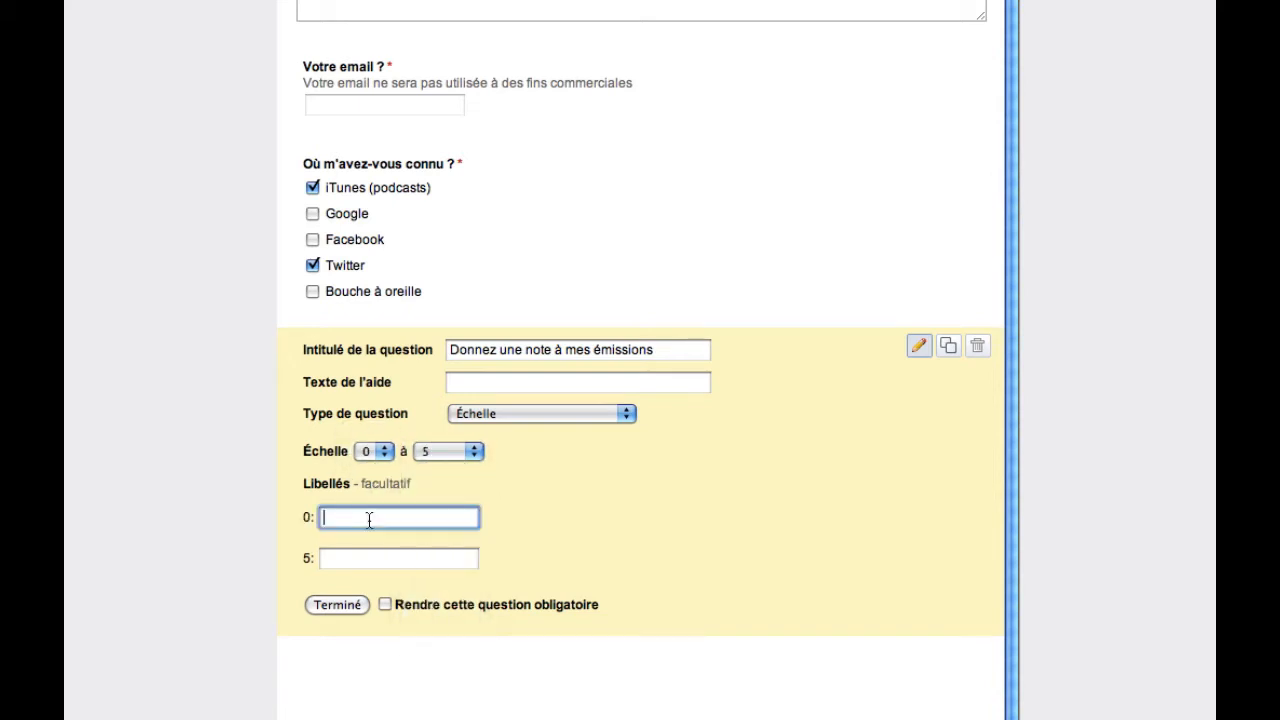
text(Très mauvais)
key(Tab)
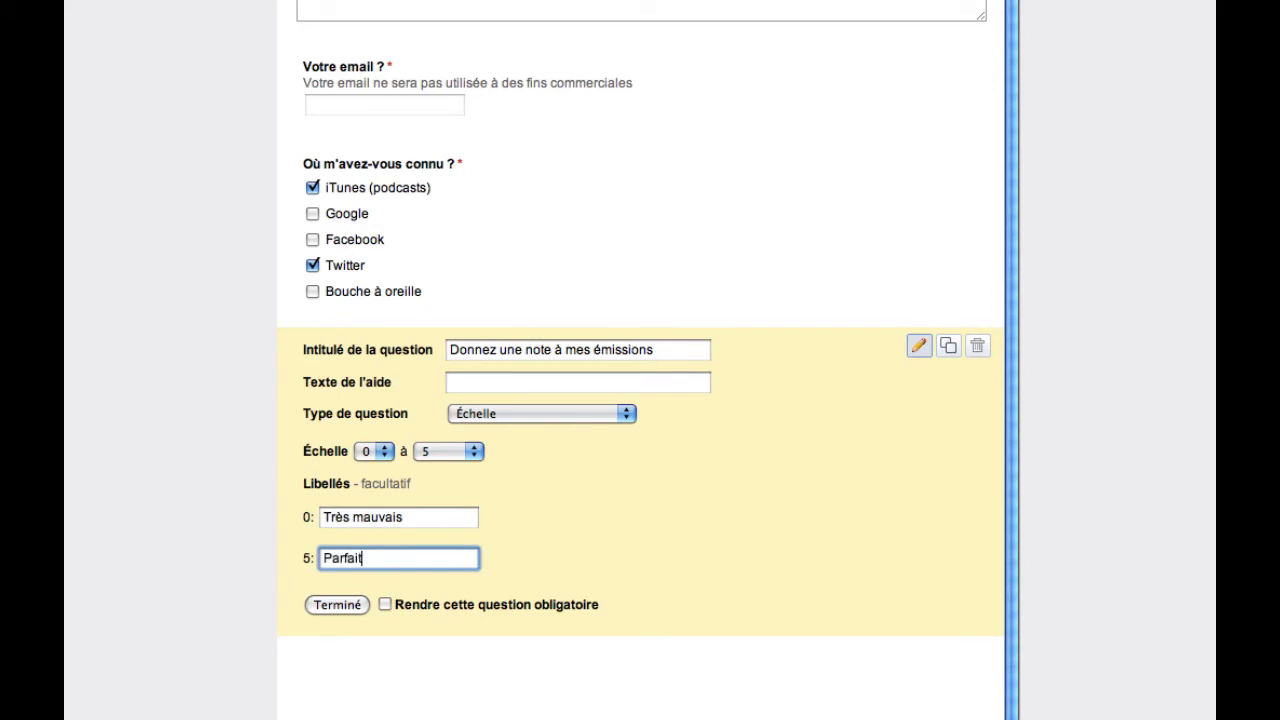
click(385, 605)
click(337, 605)
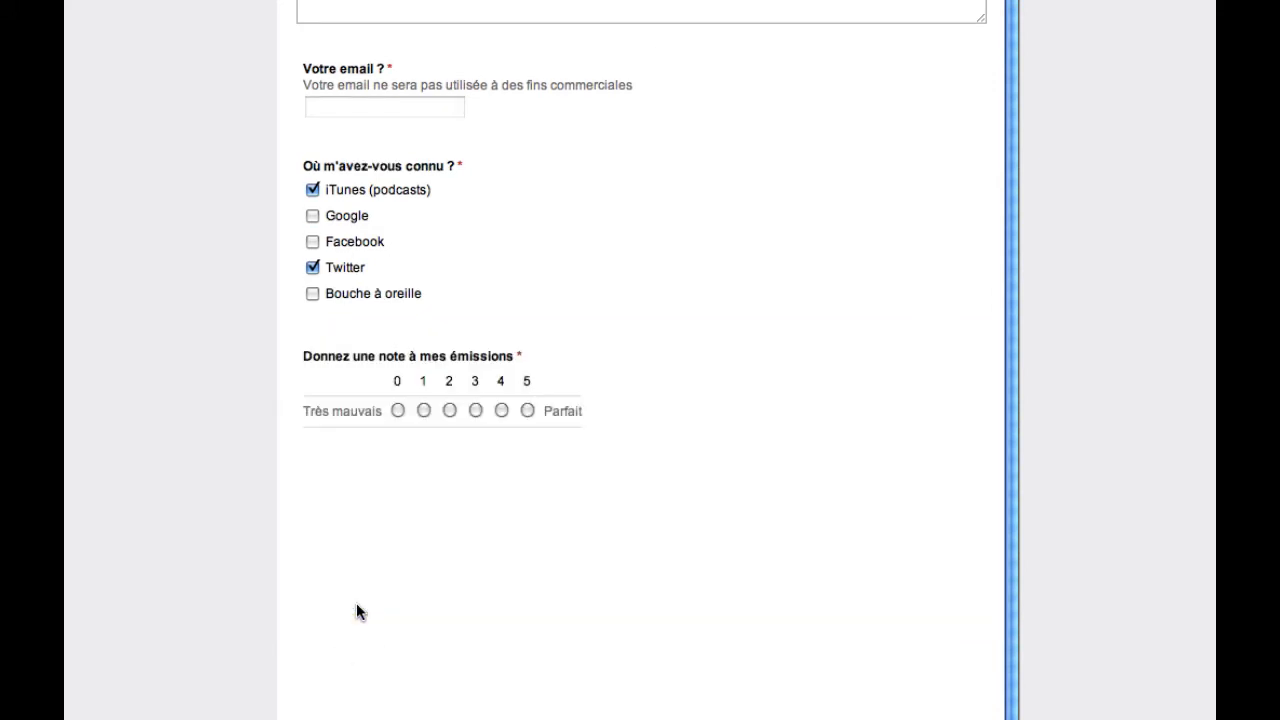
Try out the rating scale by selecting the ratings 3, 4 and 5 in turn
mouse_move(371, 400)
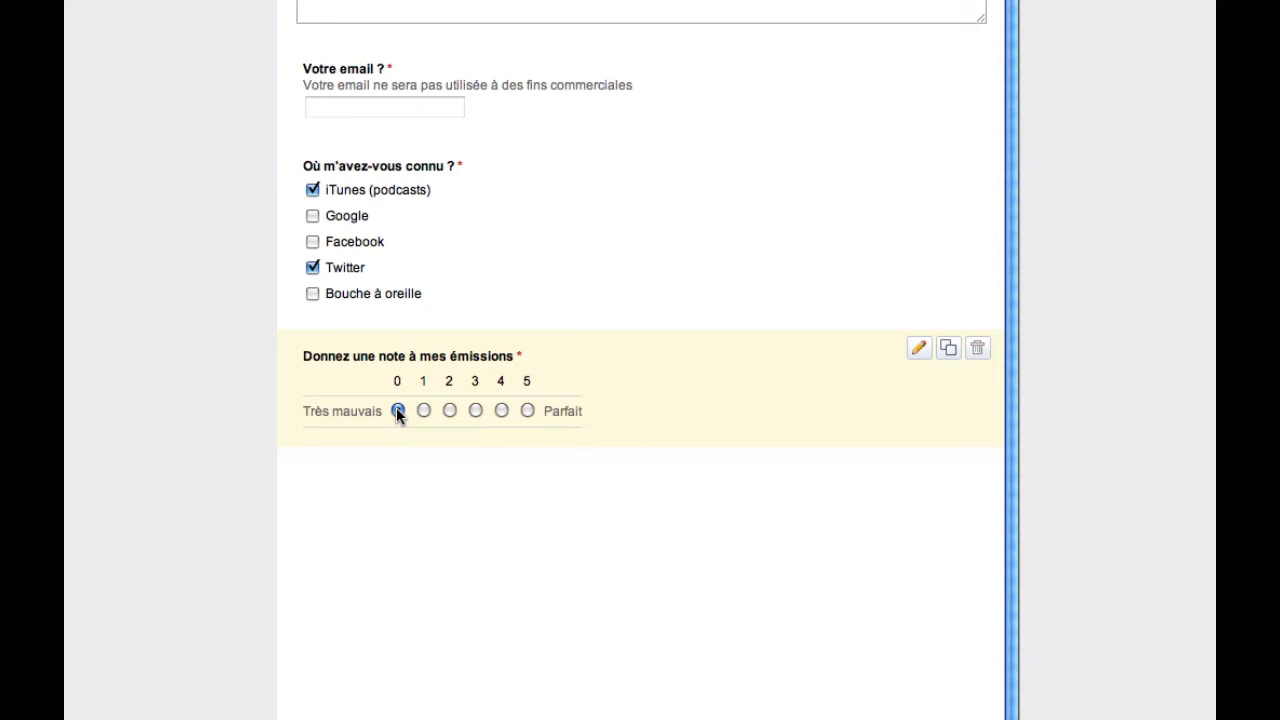
click(475, 410)
click(501, 410)
click(527, 411)
Reopen the rating question and change its scale labels to "Très mauvaises" and "Parfaites"
click(918, 348)
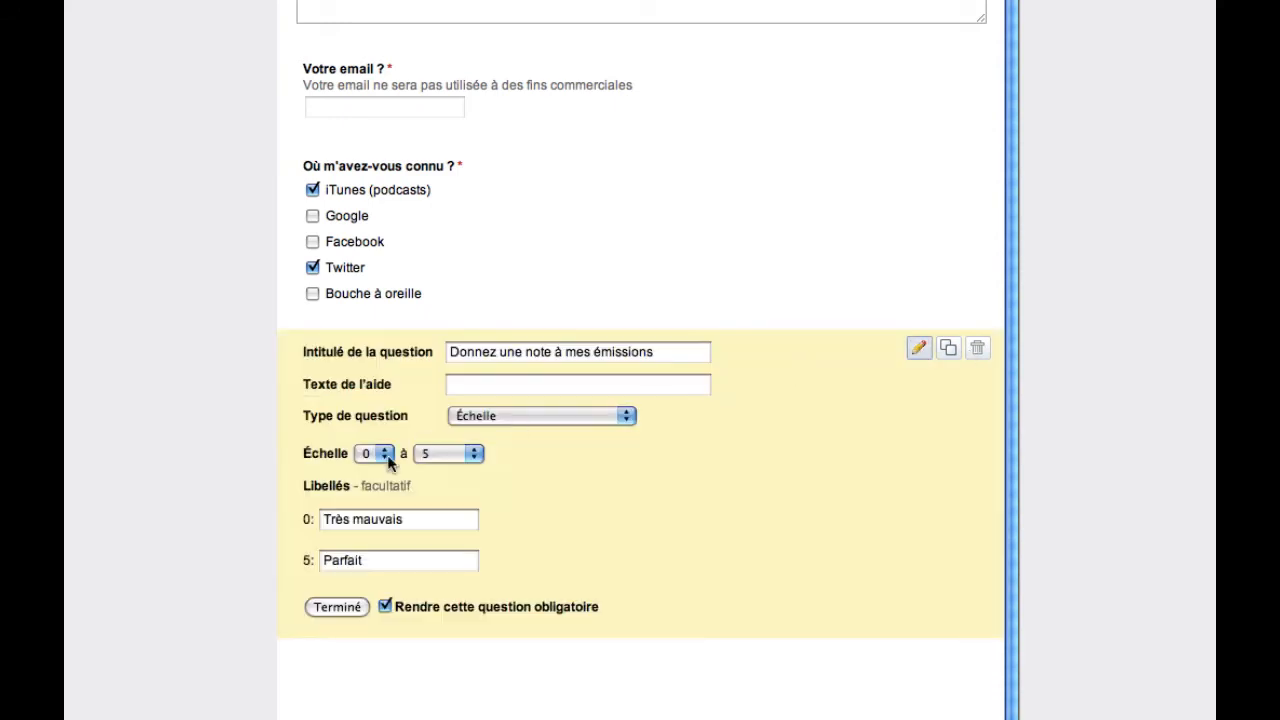
click(419, 521)
text(es)
click(406, 558)
text(e émis)
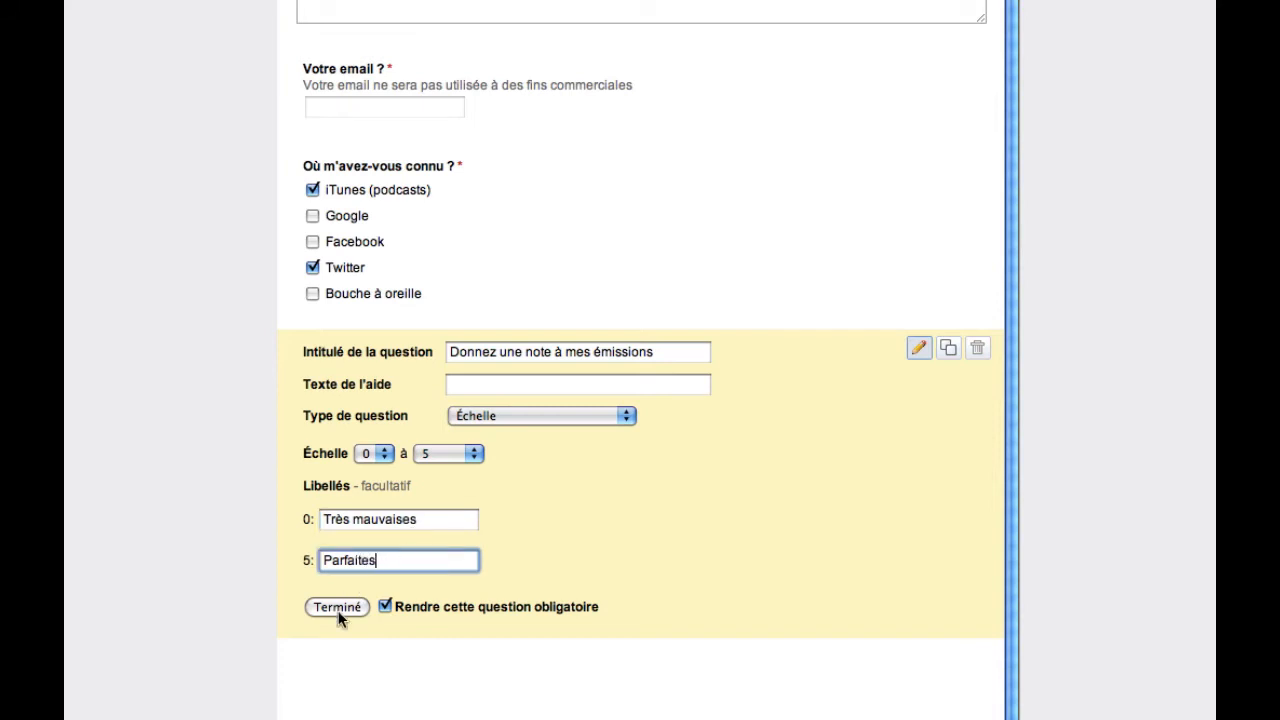
click(337, 607)
Add a section header below the rating question at the end of the form
scroll(457, 423, up, 2)
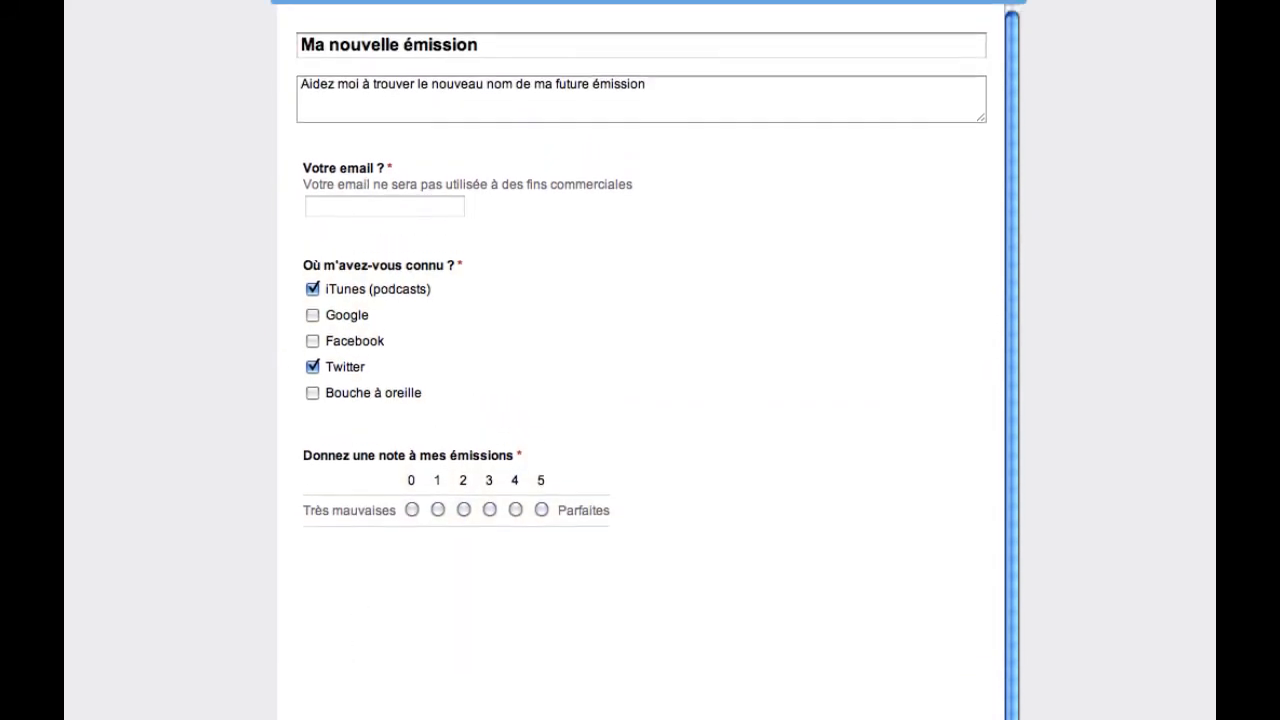
click(318, 30)
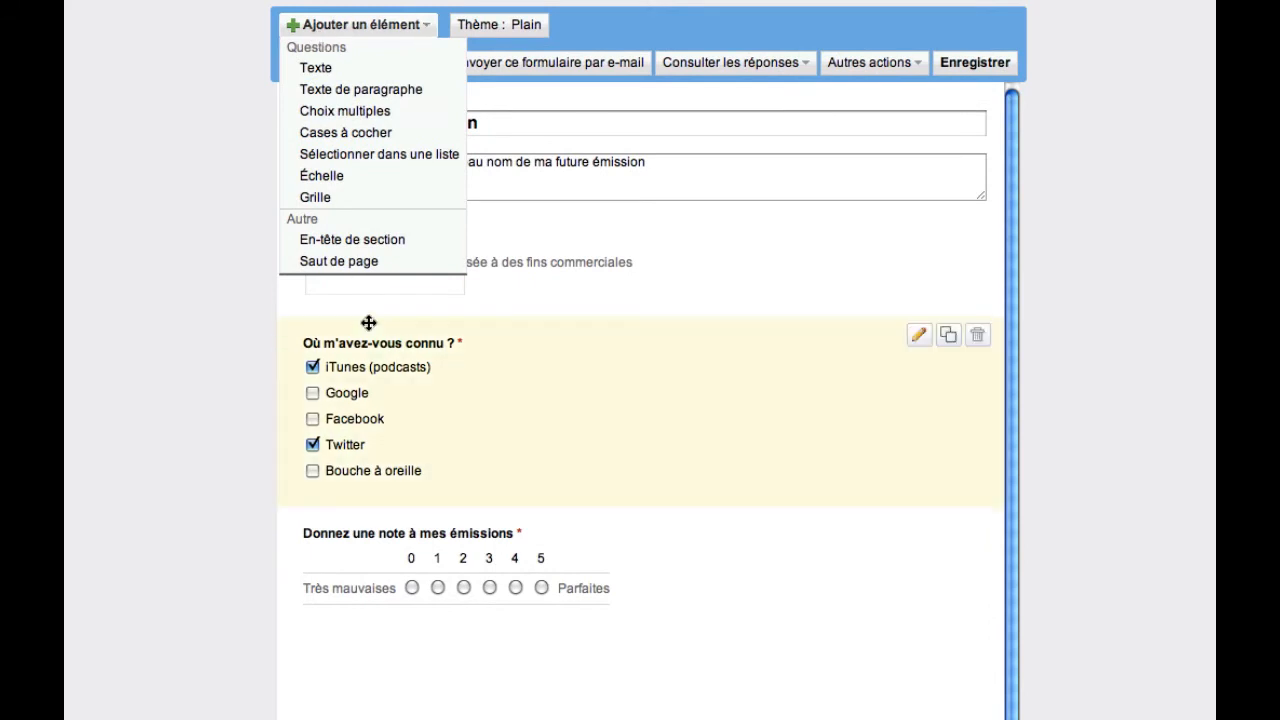
click(380, 241)
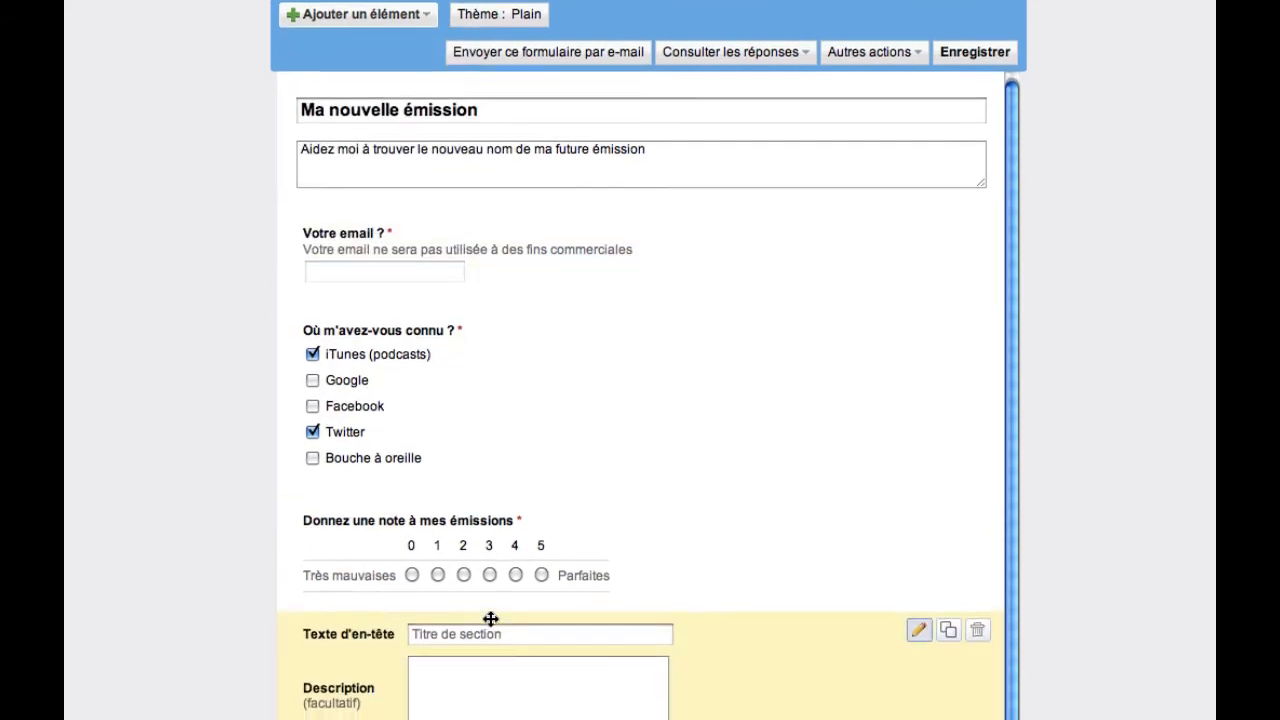
Title the section header "Ma nouvelle émissions", describe it as "Elle parlera de blablabla...", and finish editing it
click(491, 642)
text(Ma nouvelle émissio)
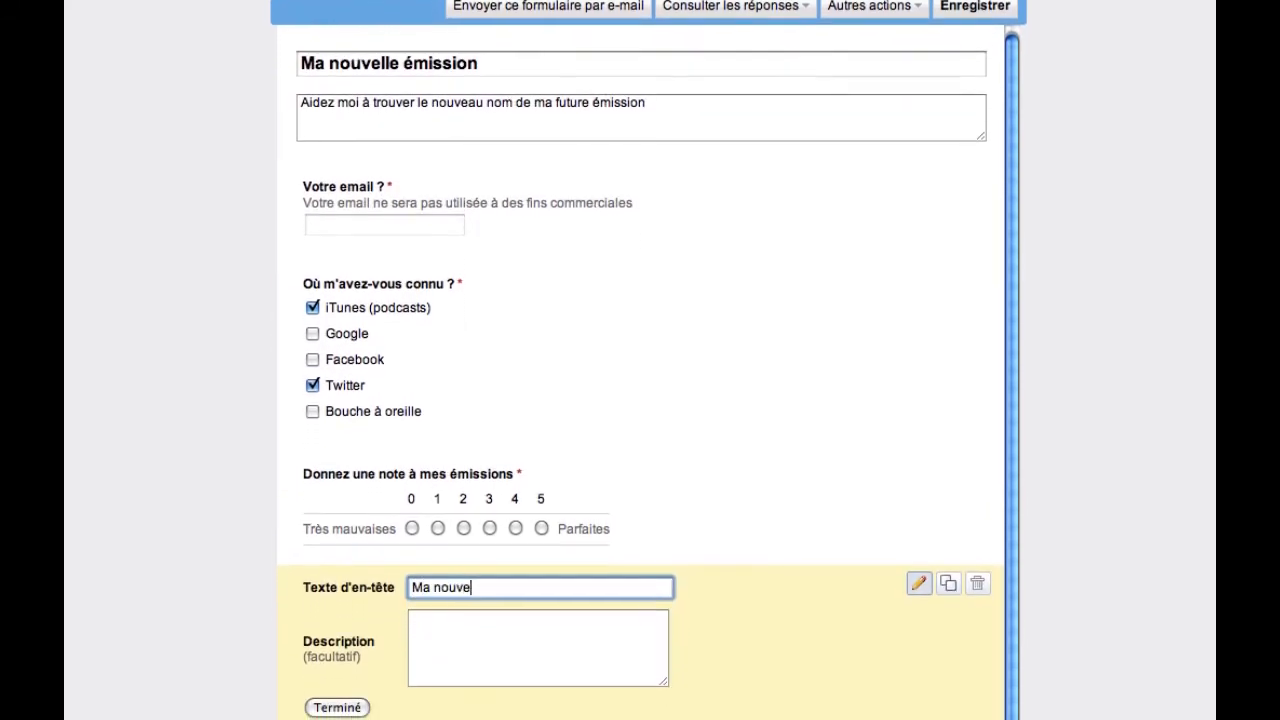
text(ns)
key(Tab)
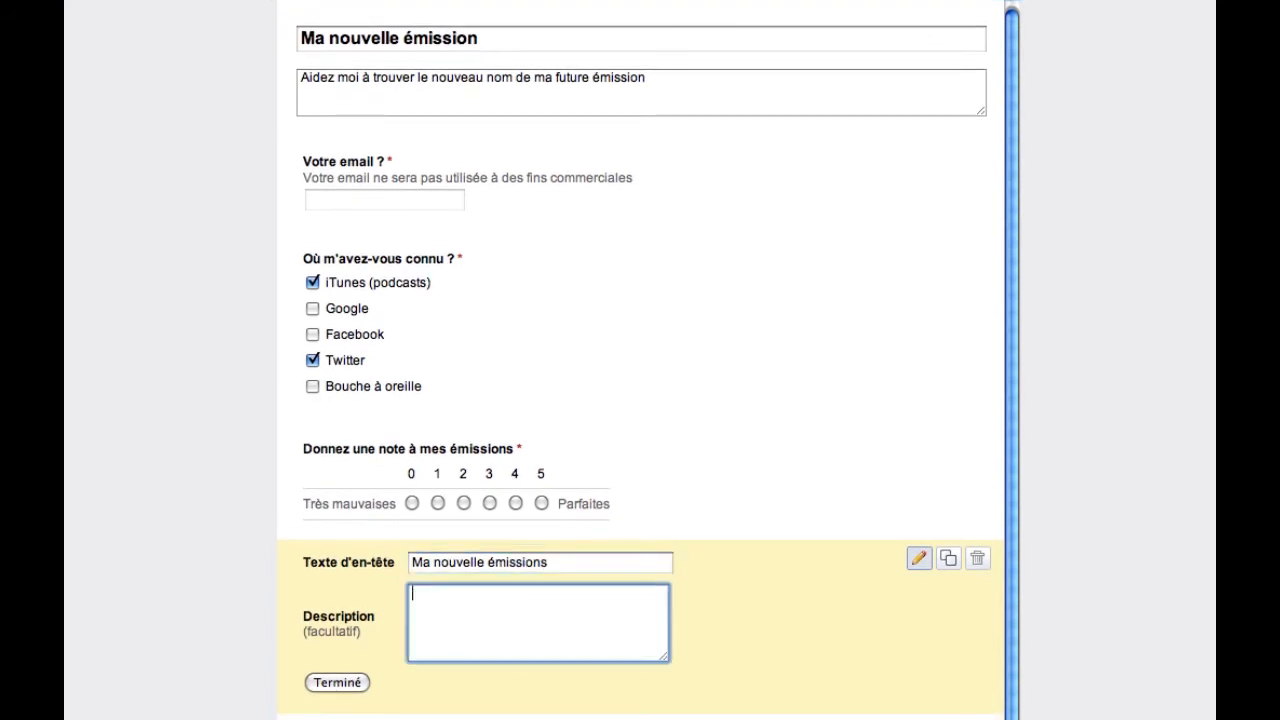
text(Elle parlera de blablabla...)
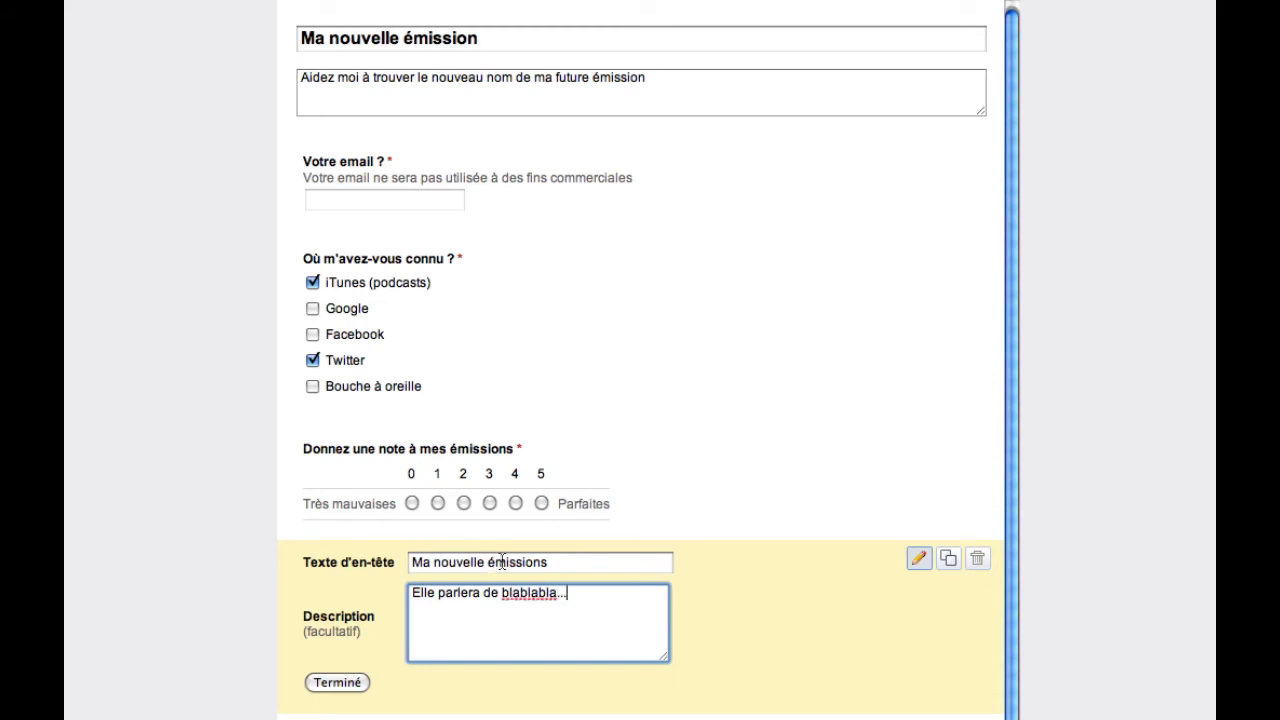
click(349, 690)
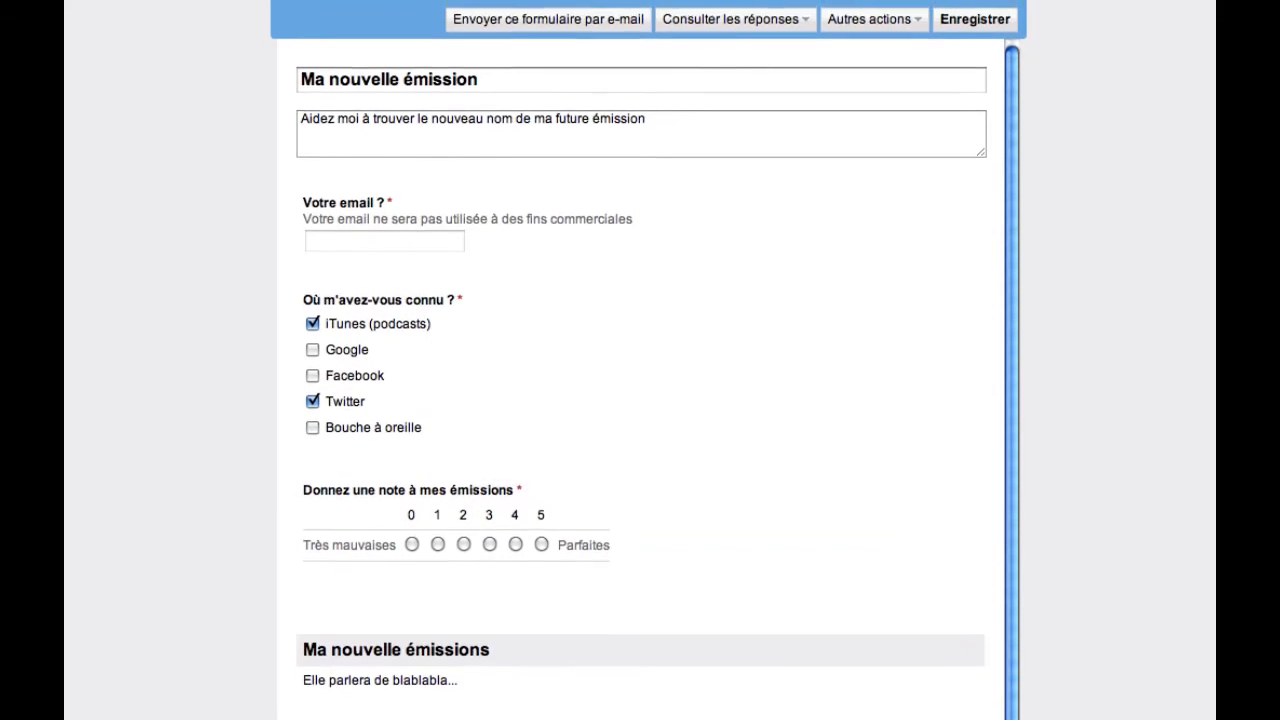
Add a mandatory paragraph-text question titled "Donnez vos propositions :" below the section header, and save the form
click(353, 8)
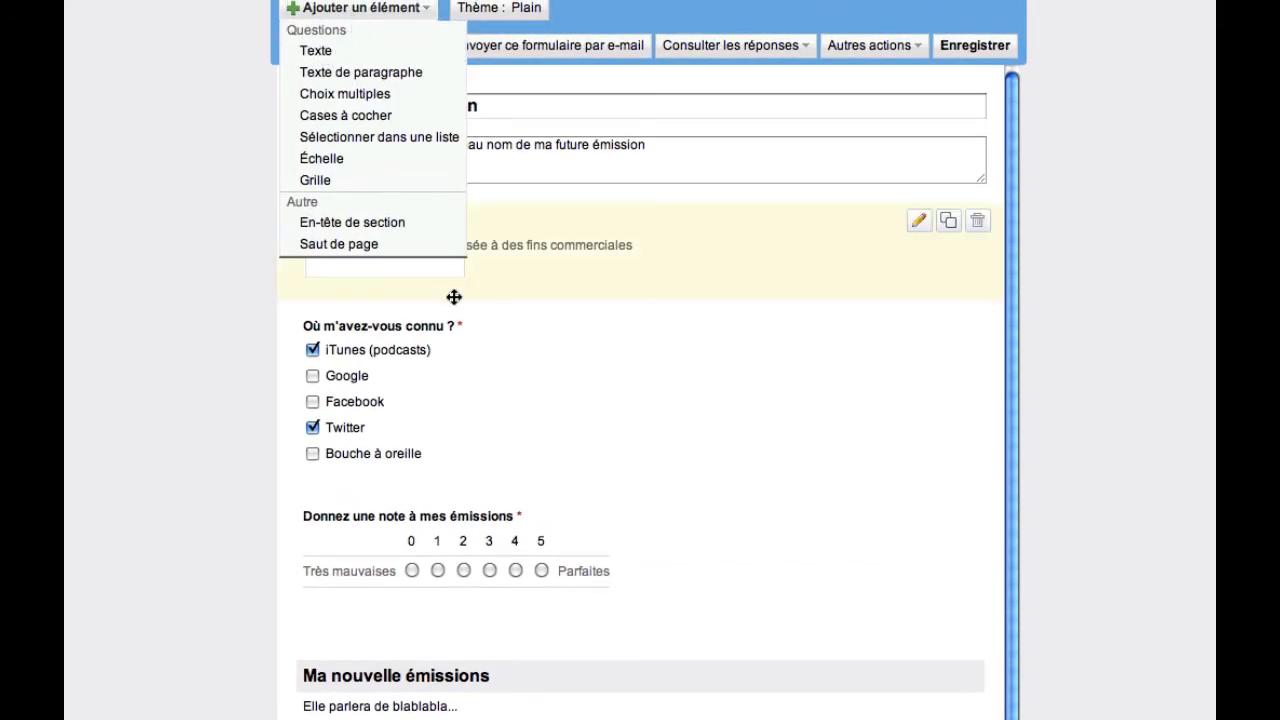
click(361, 73)
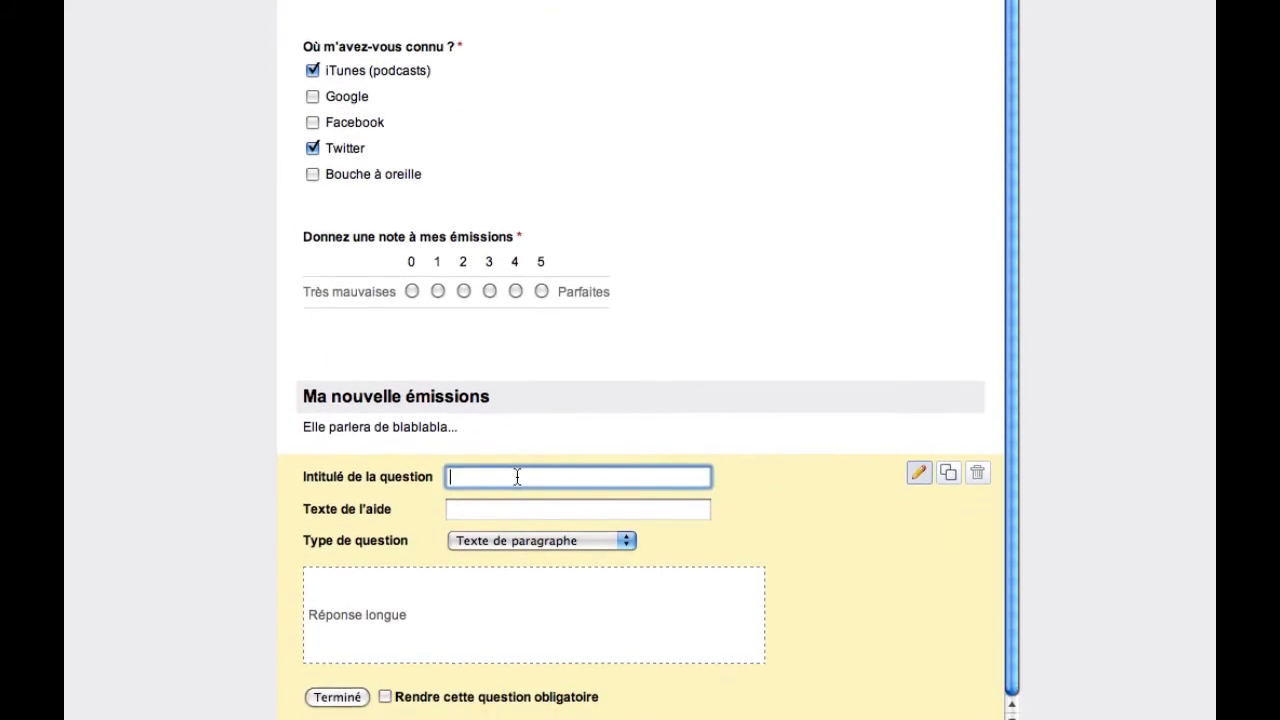
text(Donnez vos propositions :)
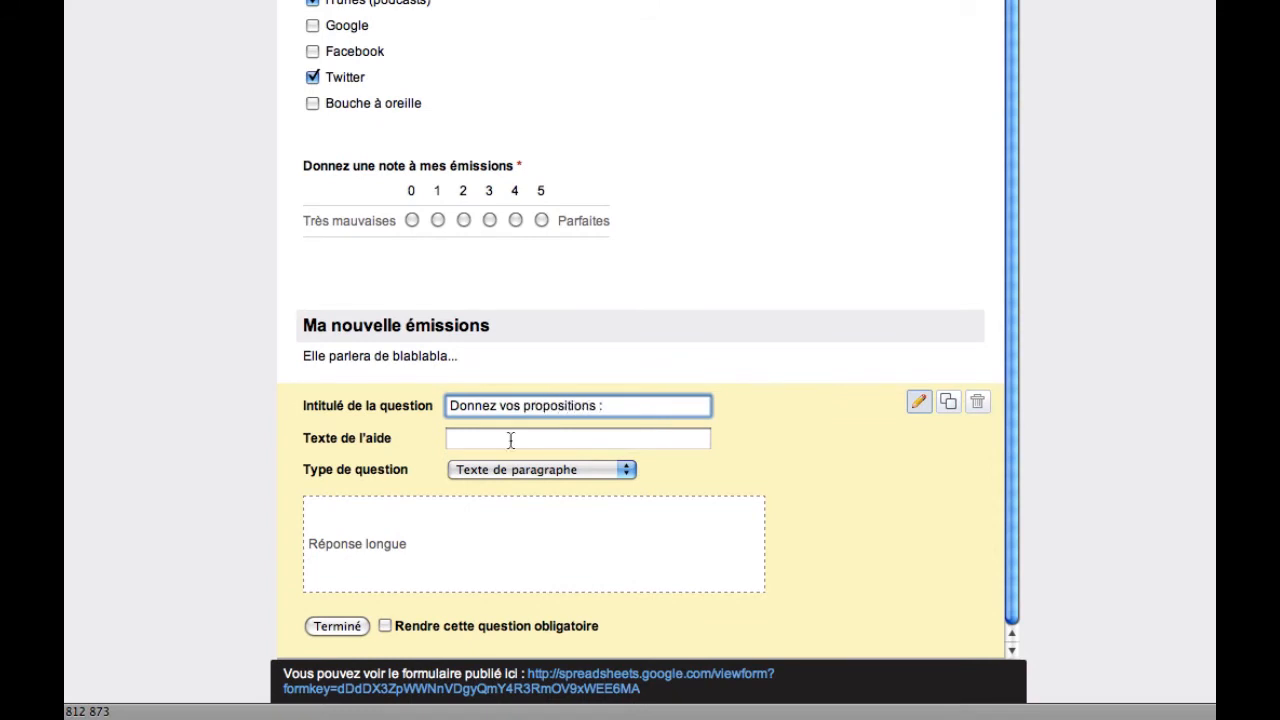
click(385, 626)
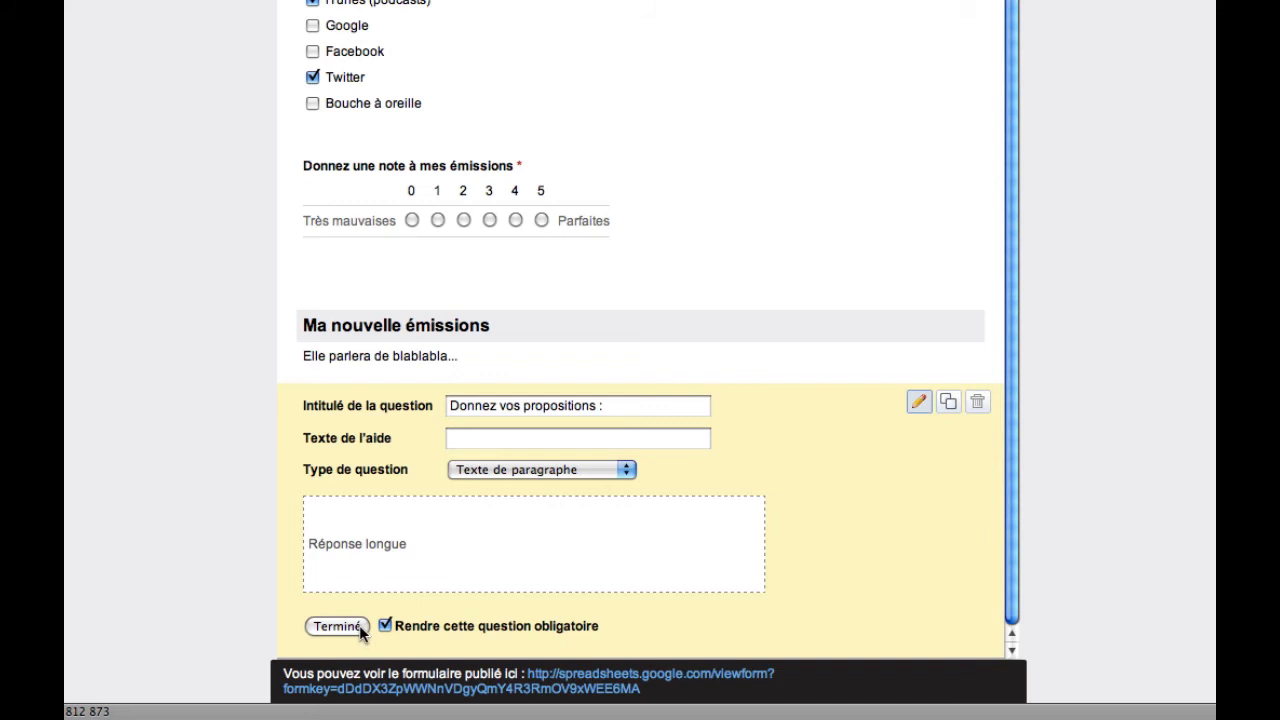
click(336, 626)
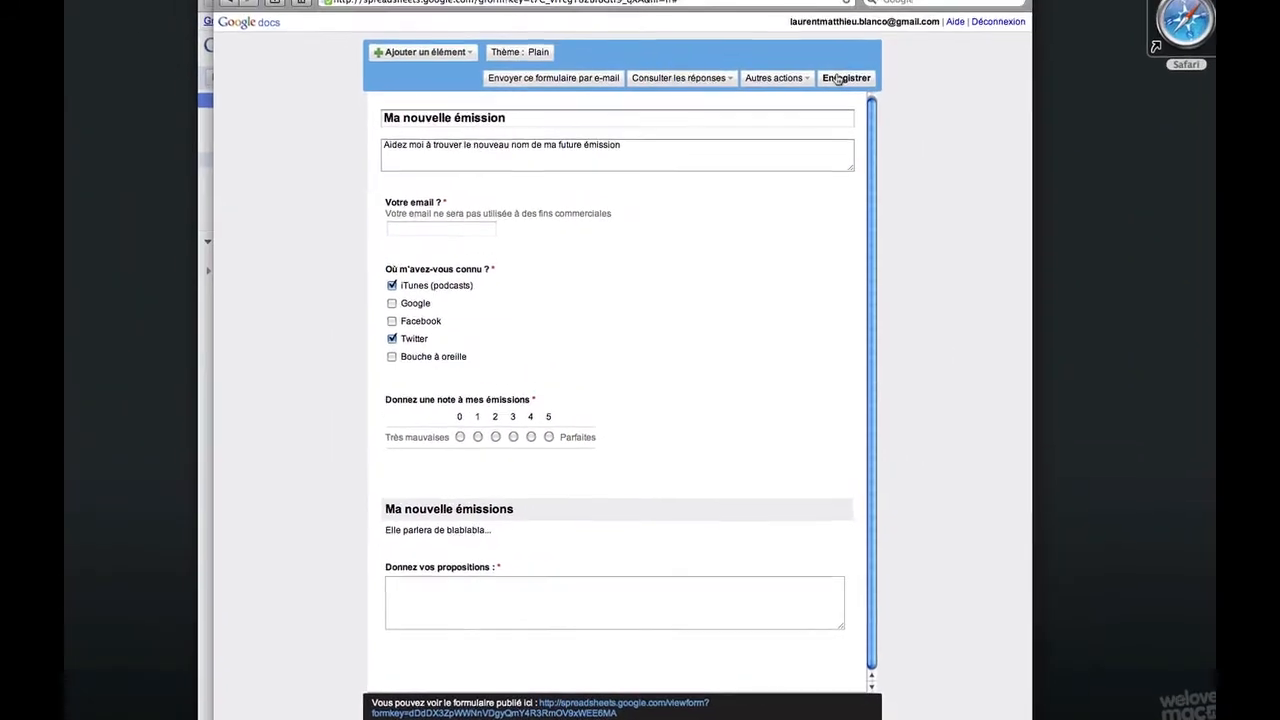
click(852, 40)
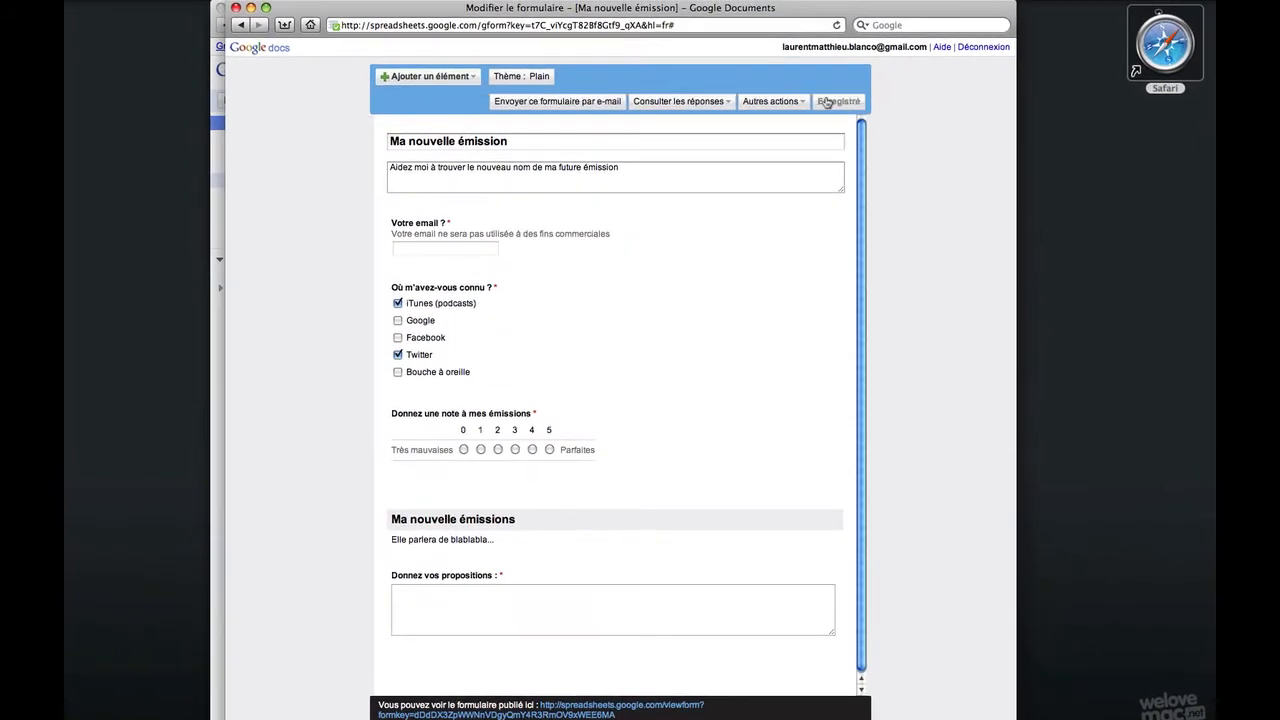
Replace the form's confirmation message with "Merci beaucoup pour votre aide !" and save it
click(761, 104)
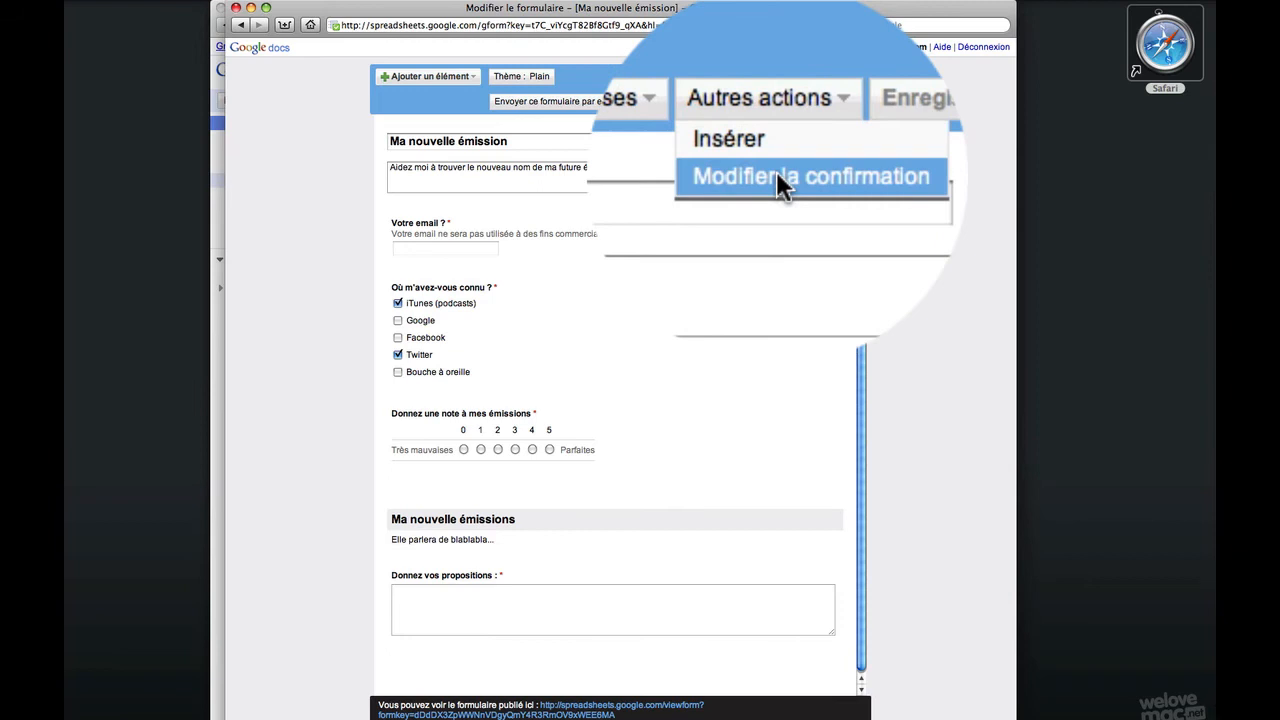
click(778, 174)
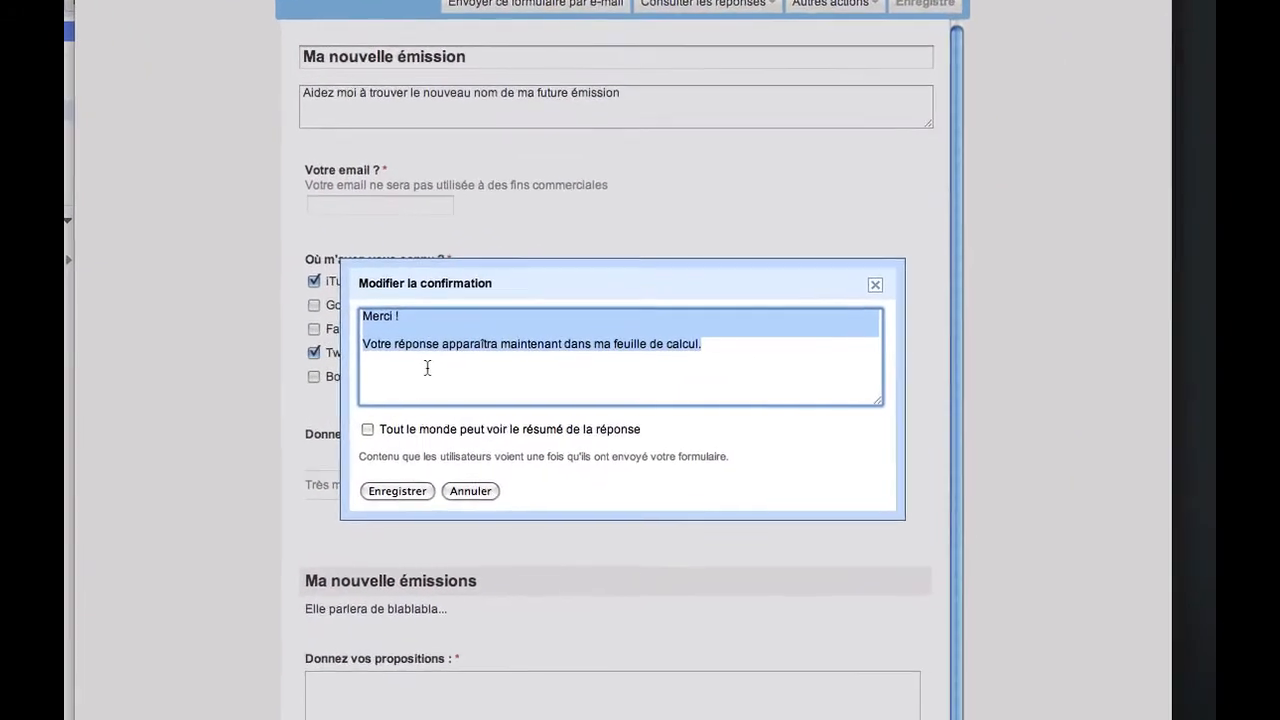
key(BackSpace)
text(Merci beaucoup )
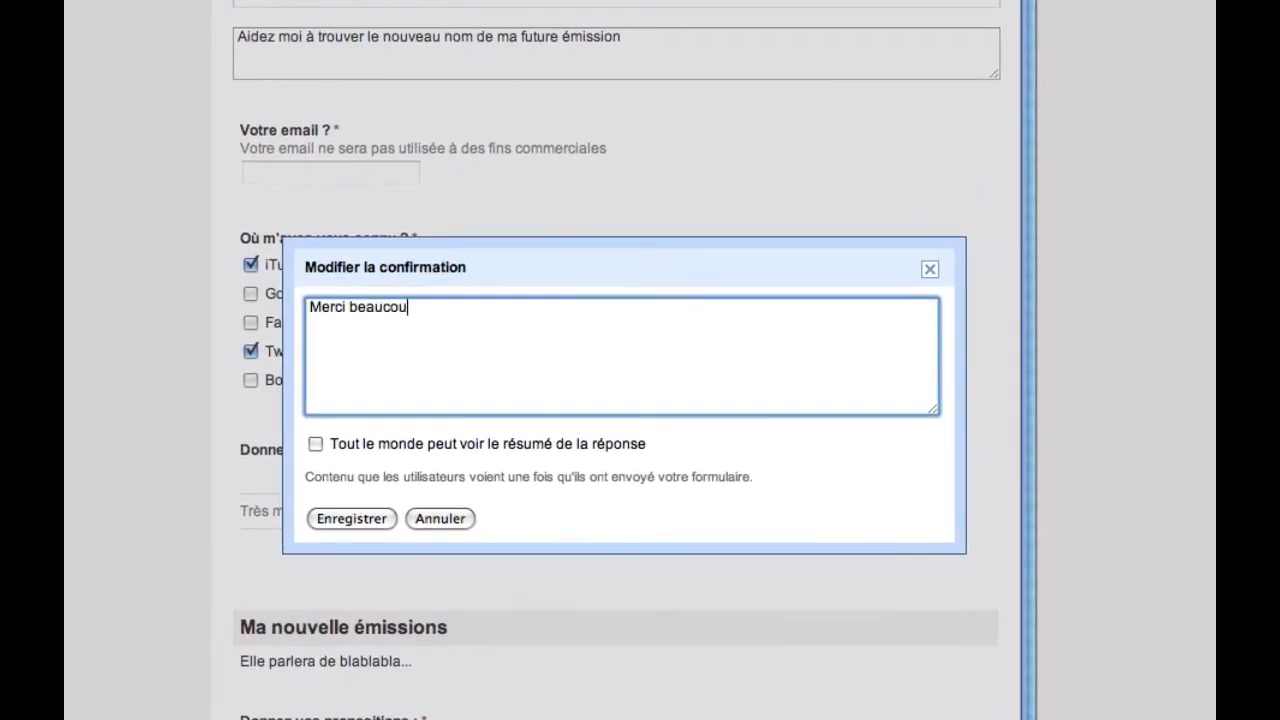
text(pour votre aide !)
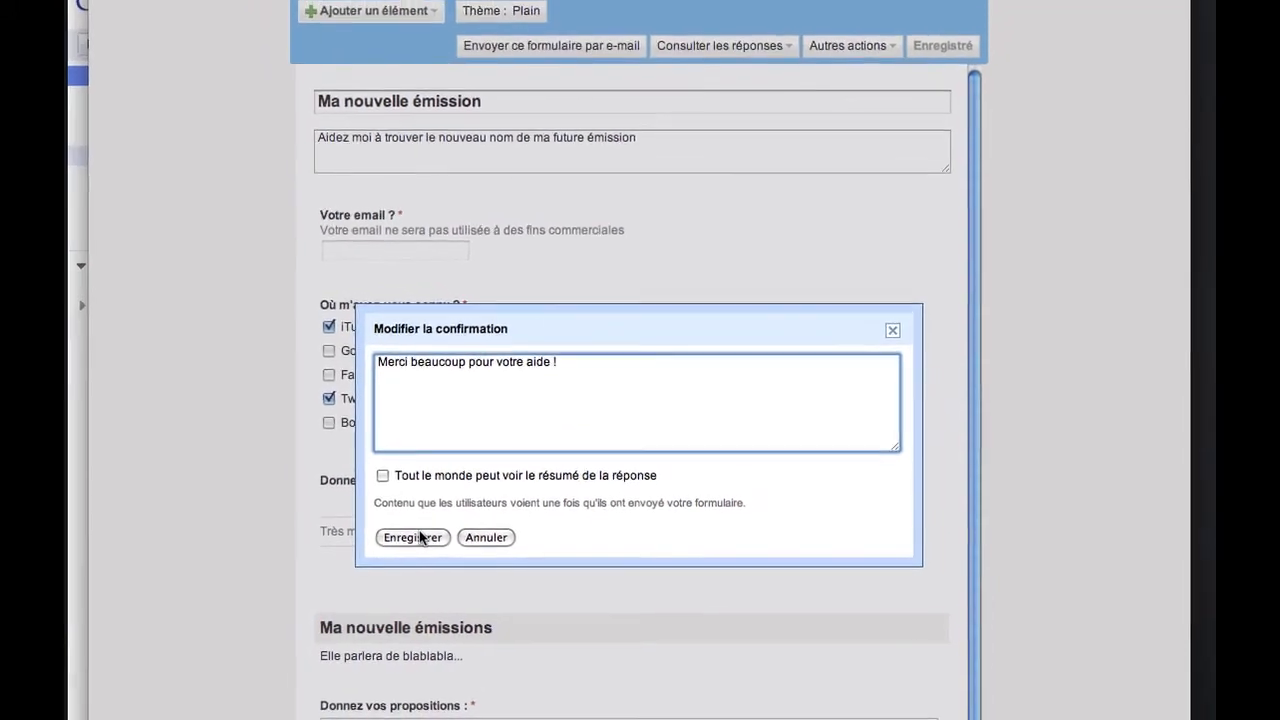
click(436, 545)
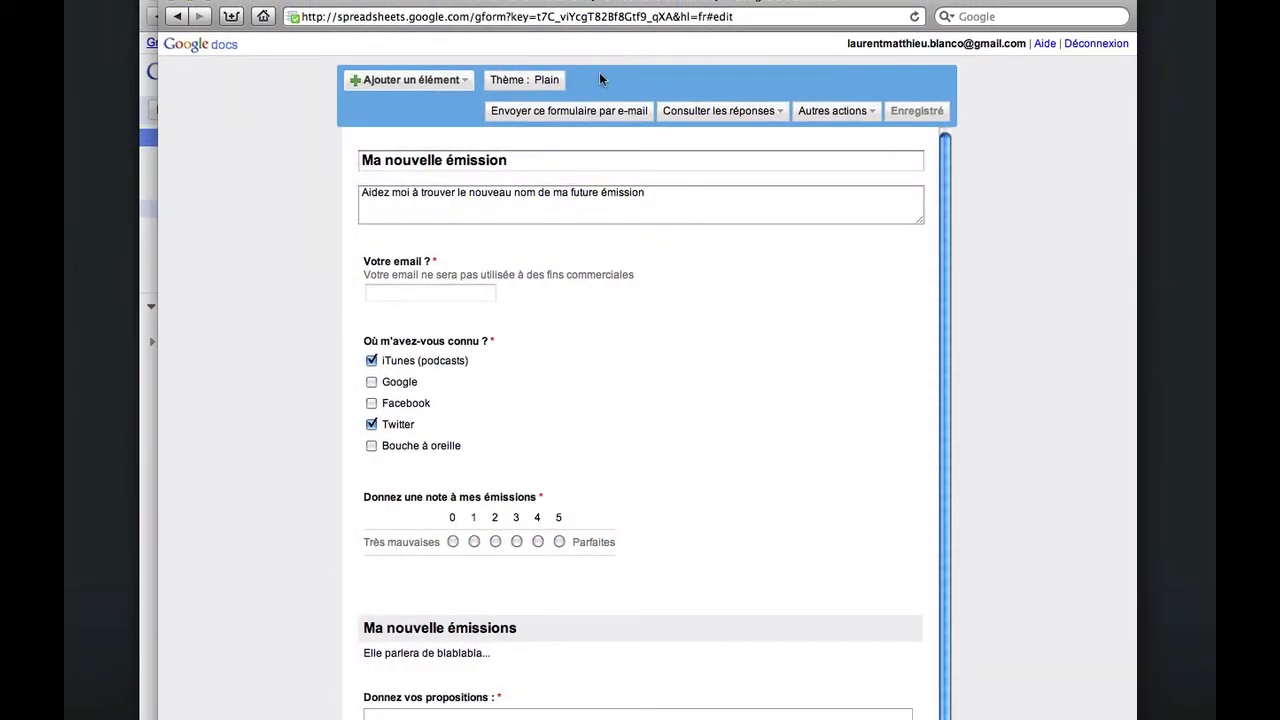
Choose the "Shades of Blue" theme from the theme gallery and apply it to the form
click(541, 79)
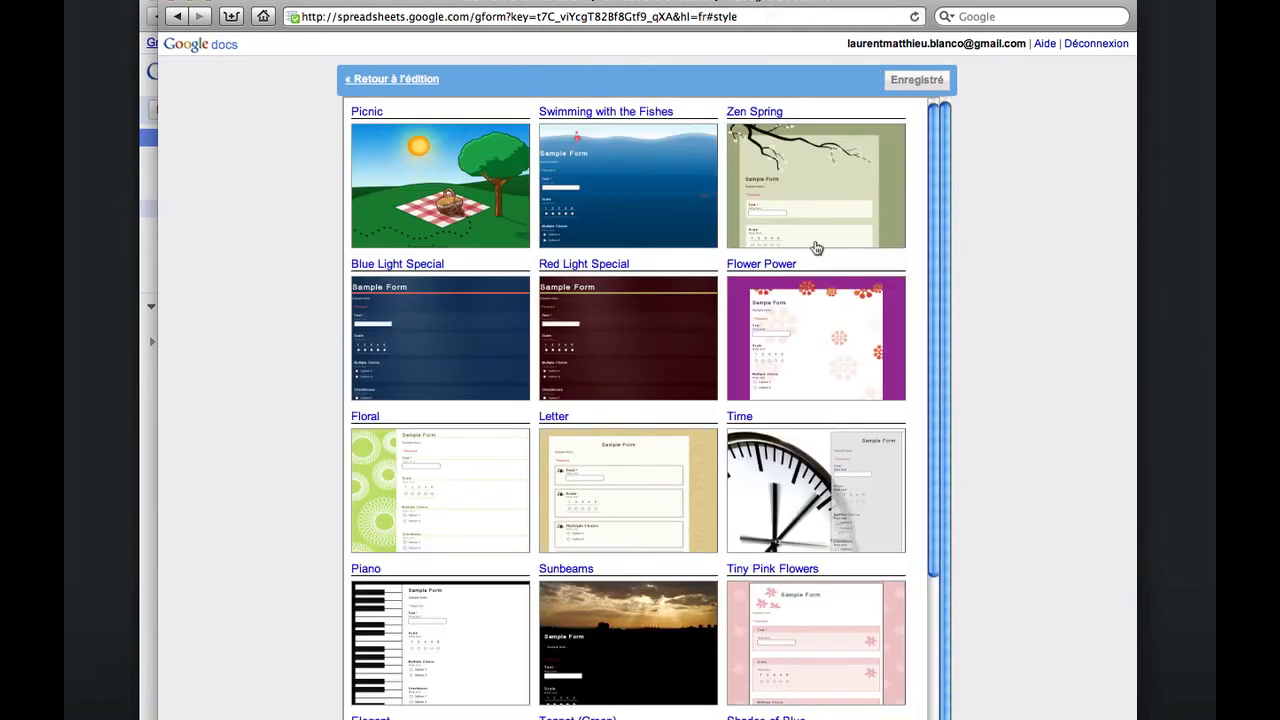
drag(929, 237, 959, 490)
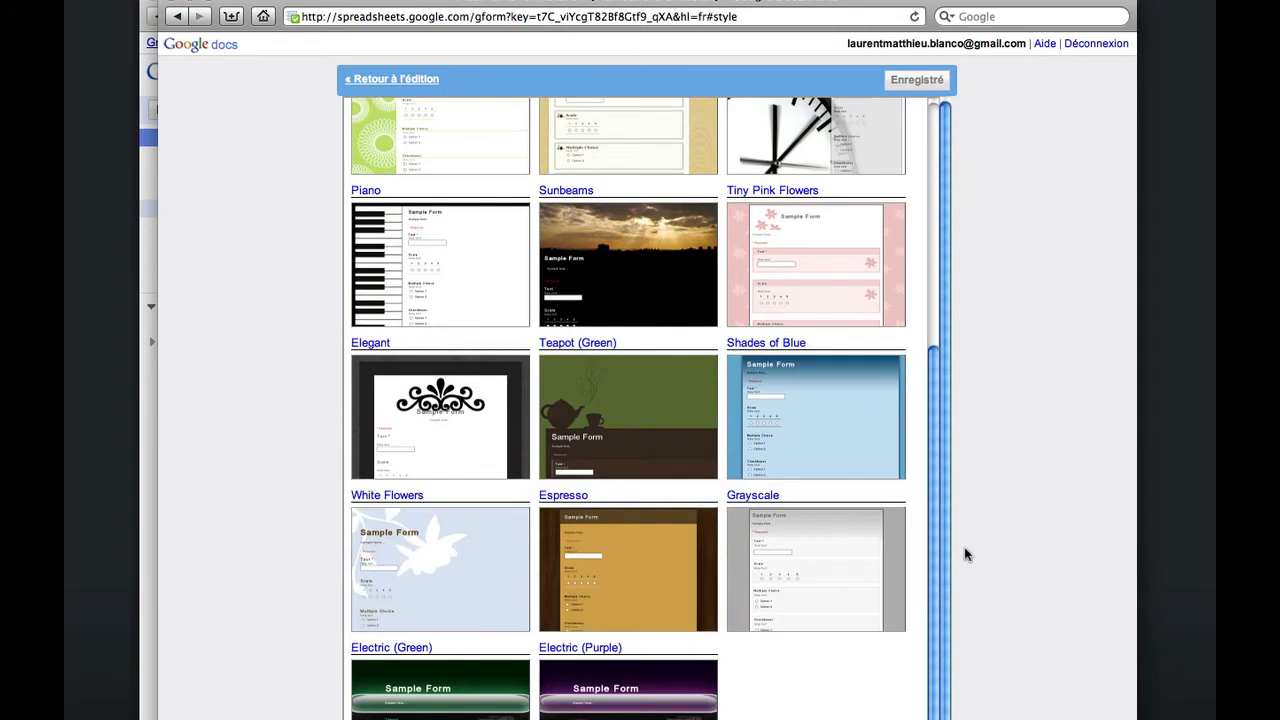
click(776, 428)
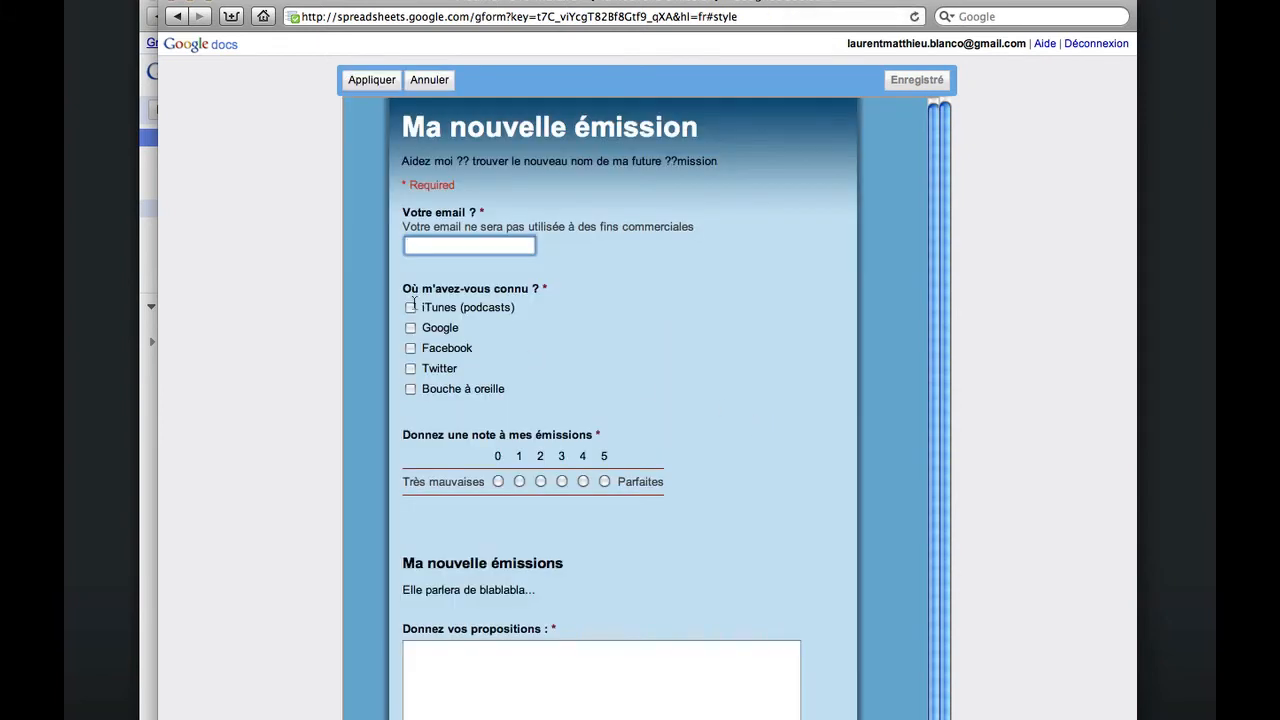
click(379, 81)
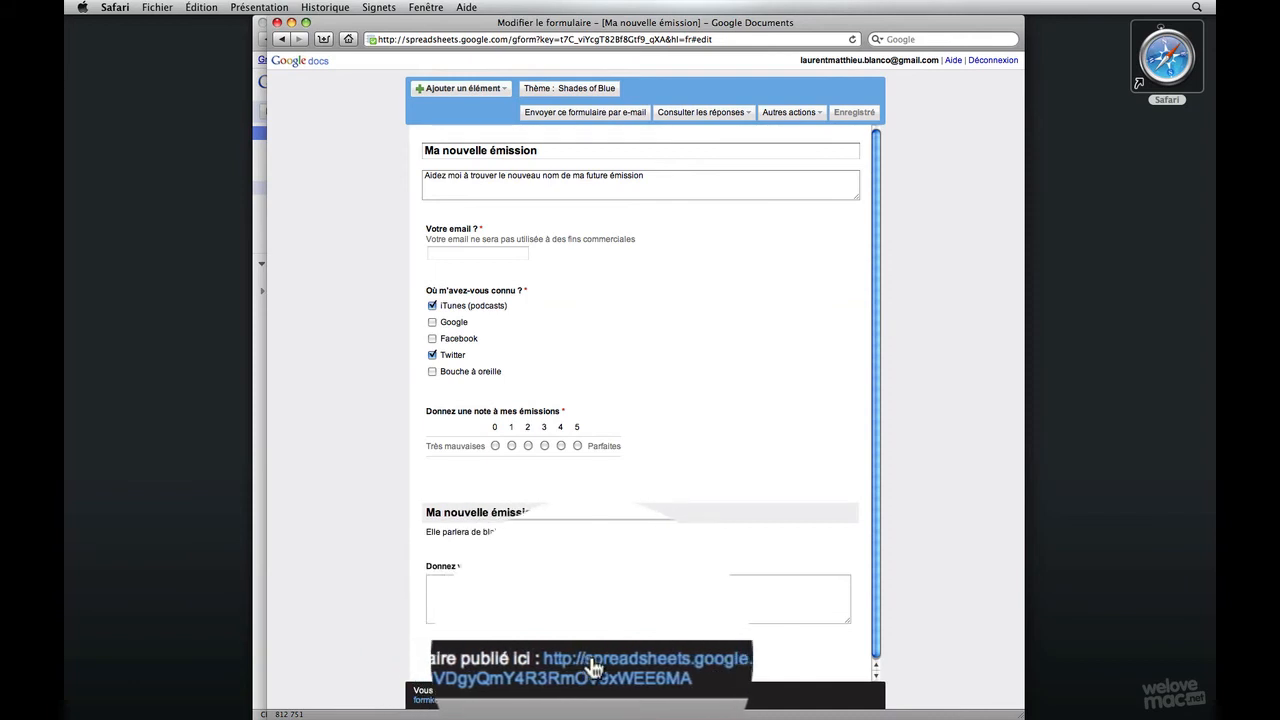
Open the published form from its public link and select its full web address
click(594, 670)
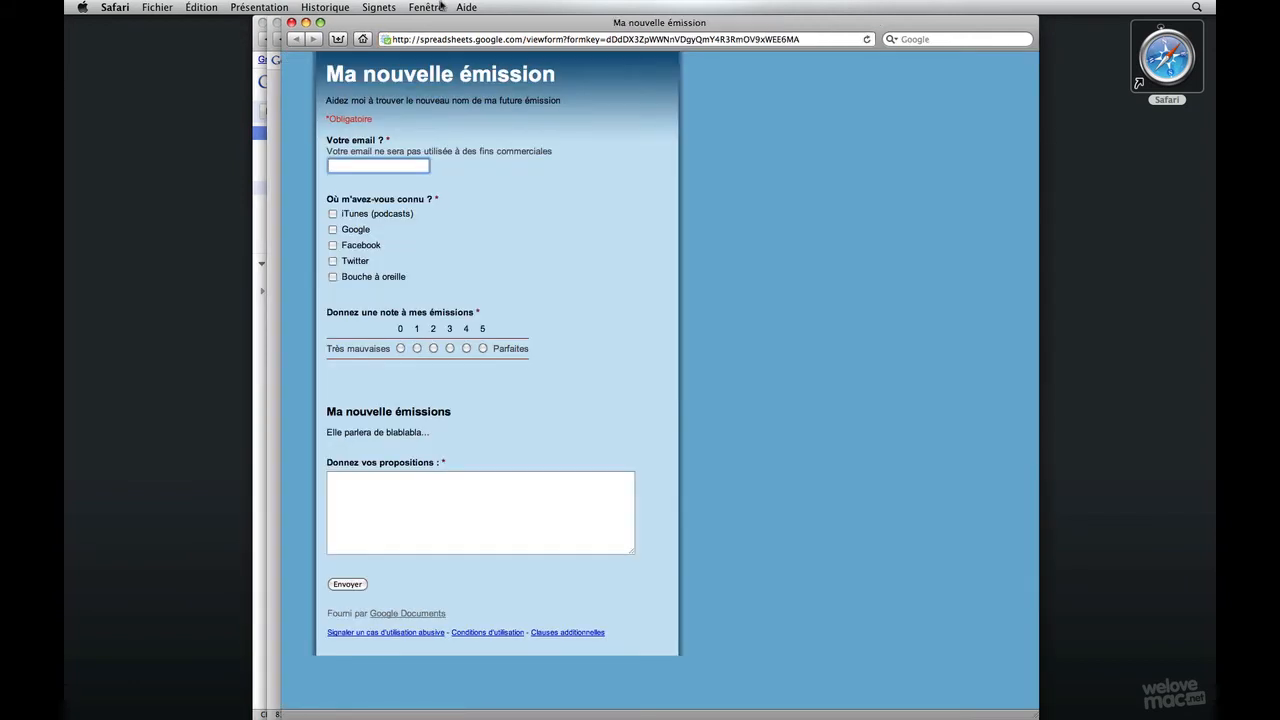
click(808, 40)
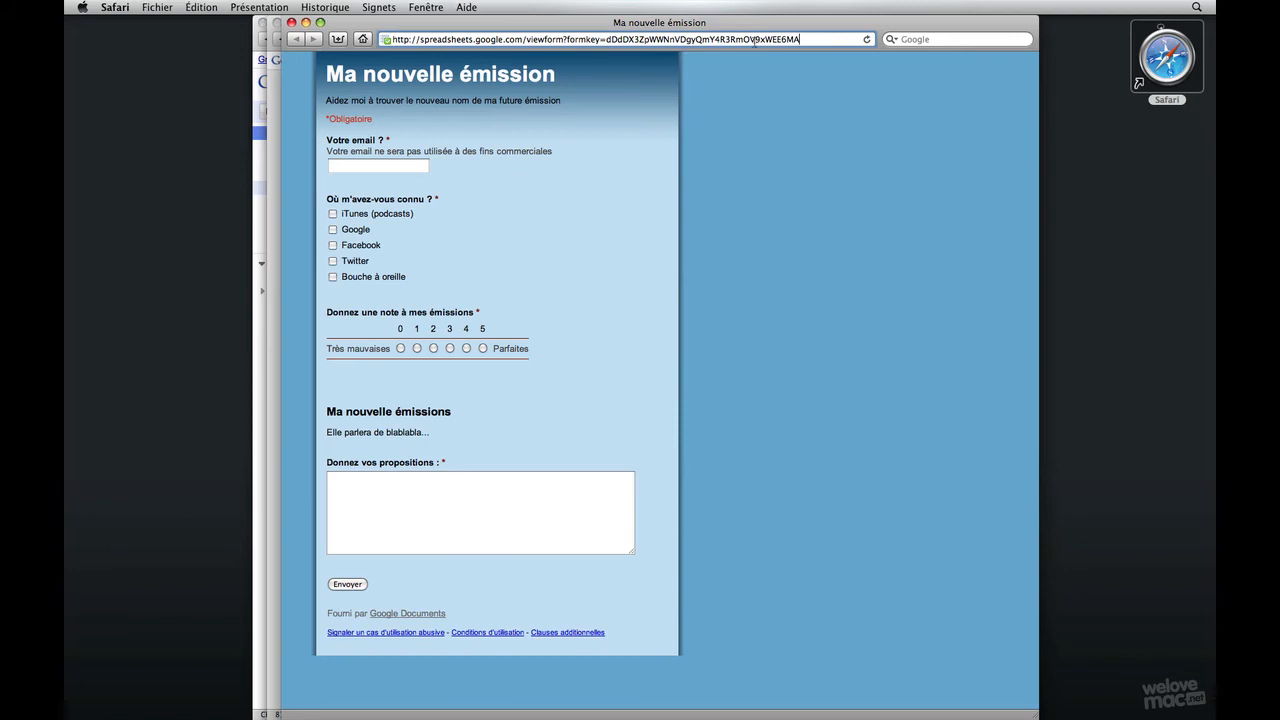
drag(750, 41, 541, 50)
click(826, 40)
triple_click(825, 39)
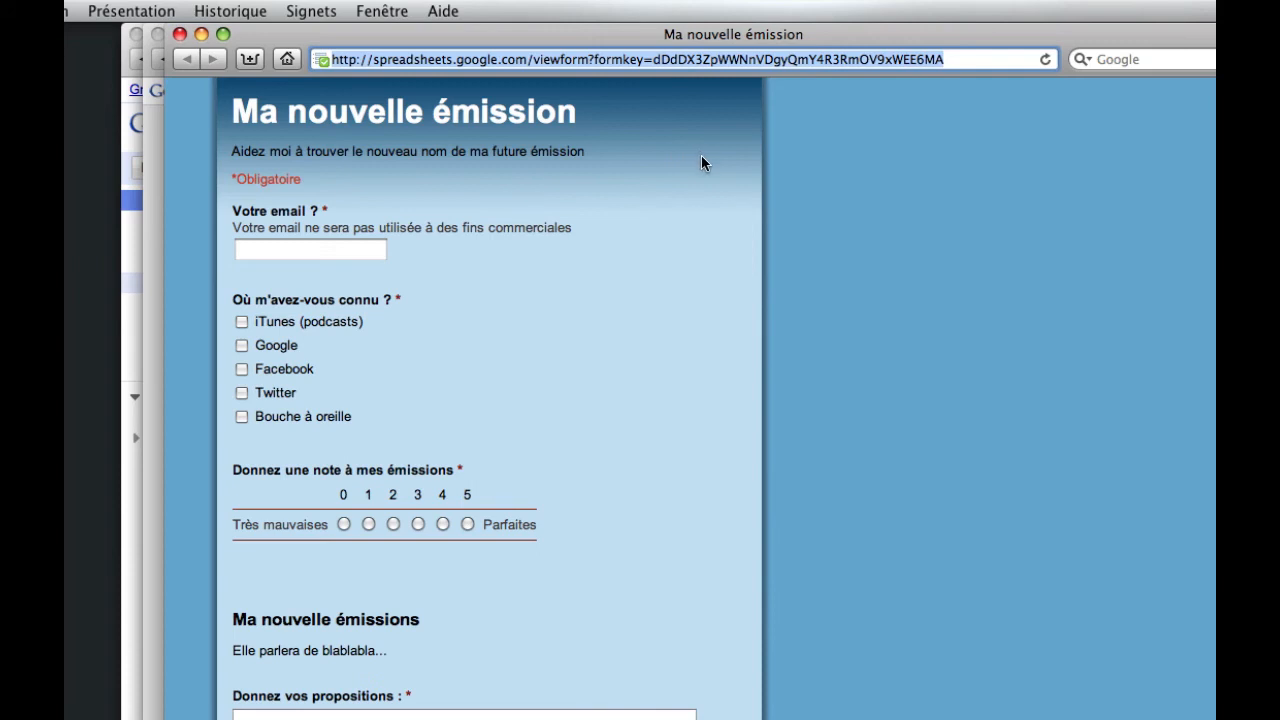
Fill in the email field of the published form and tick iTunes (podcasts), Facebook and Twitter as sources
click(302, 252)
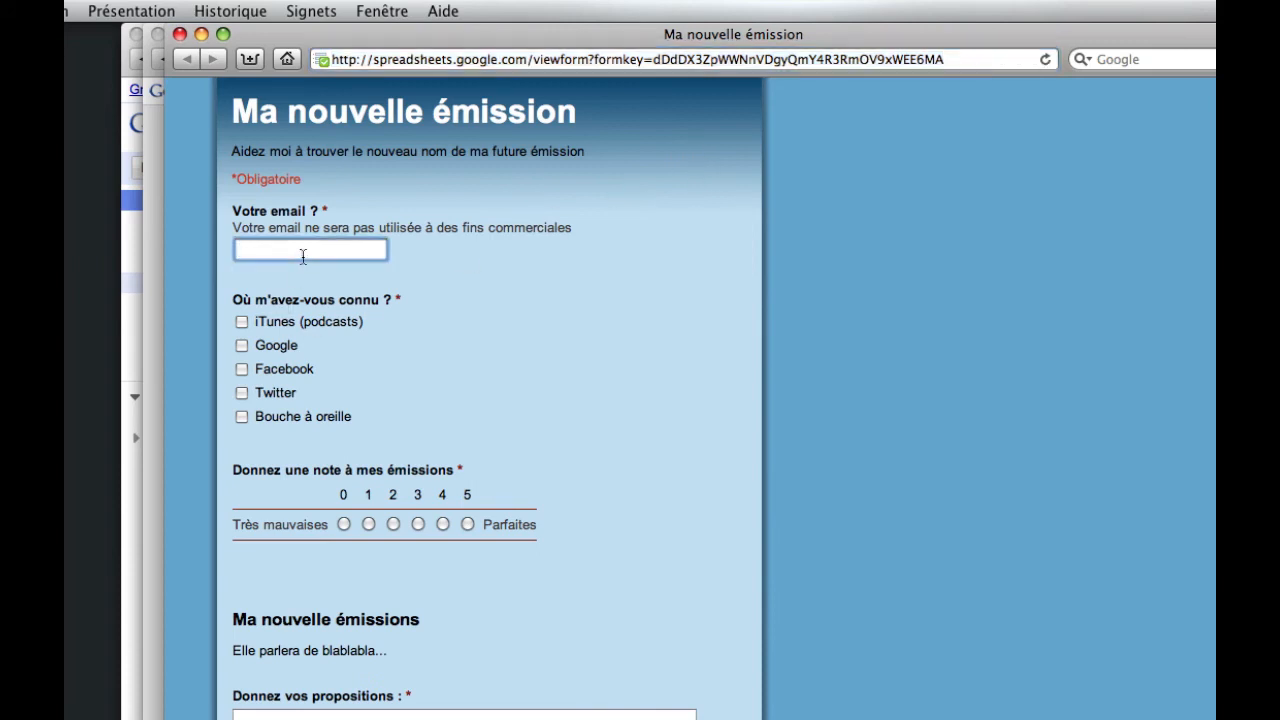
text(email@email.c)
click(242, 324)
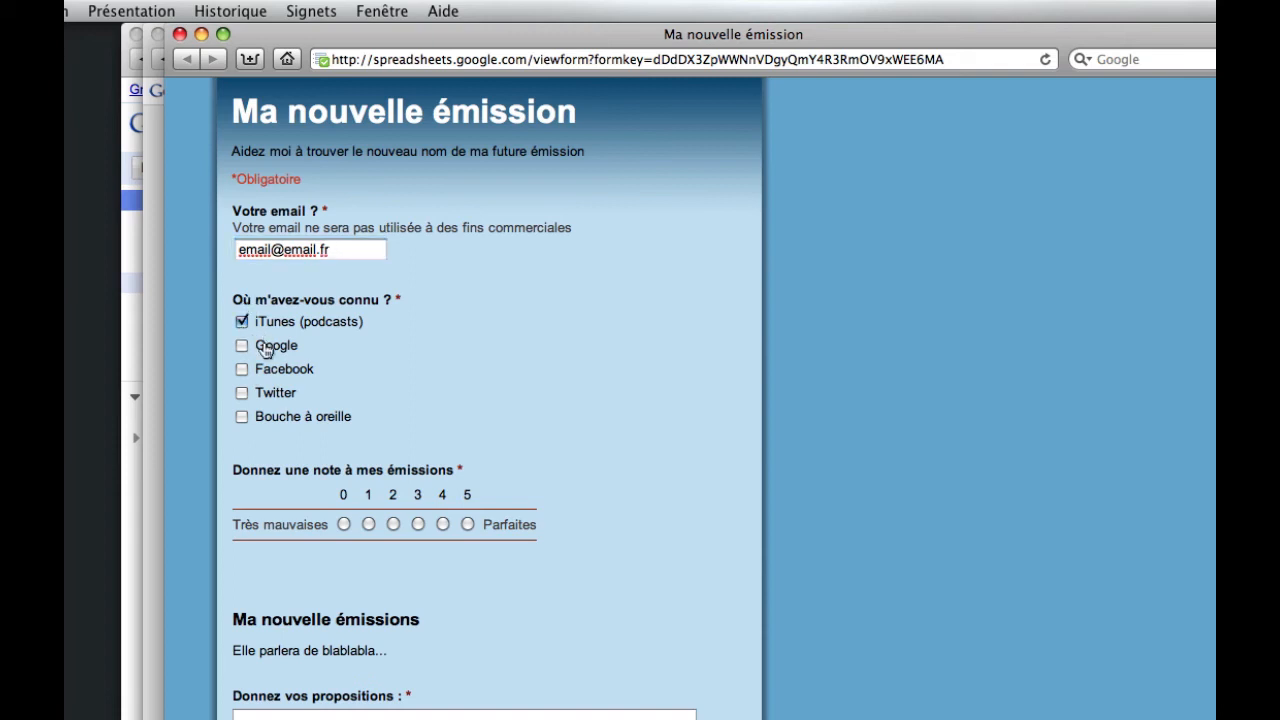
click(242, 370)
click(243, 394)
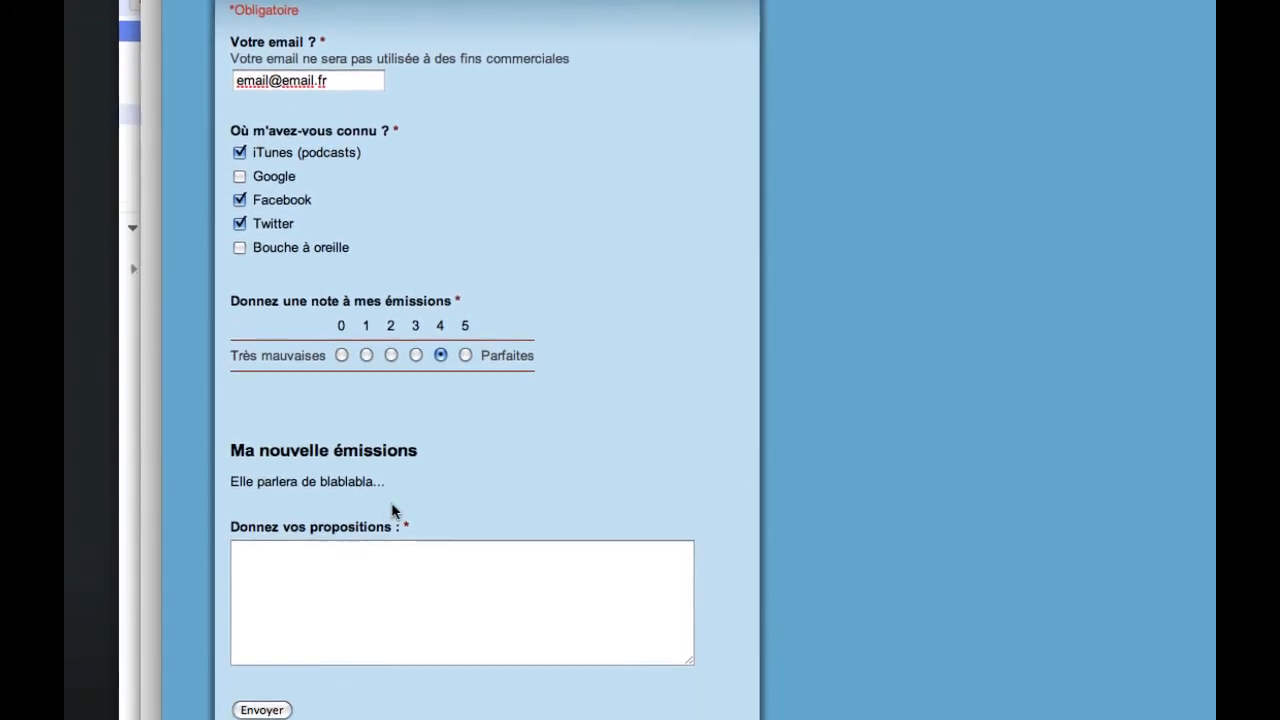
Enter "Idée n°1", "Idée n°2" and "peut être idée n°3" on separate lines as proposals, and submit the form
click(330, 635)
text(Idée)
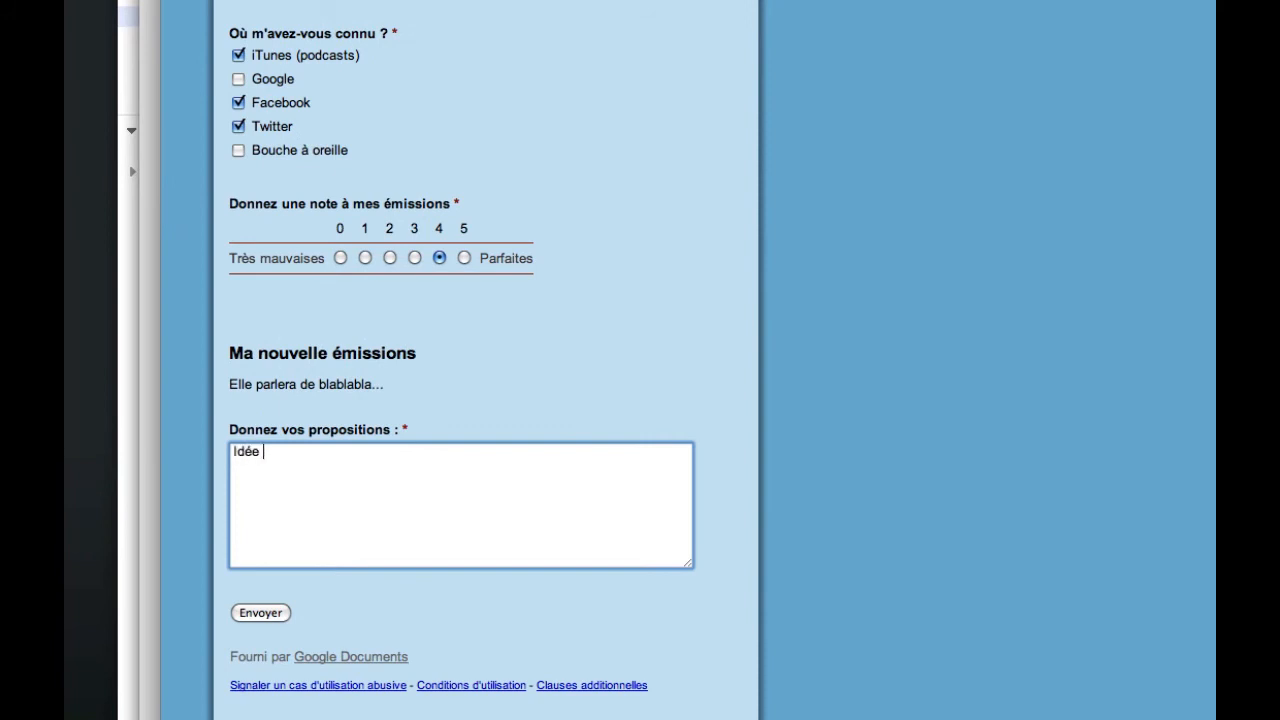
text(Idée N)
key(BackSpace)
text(peut être idée n°)
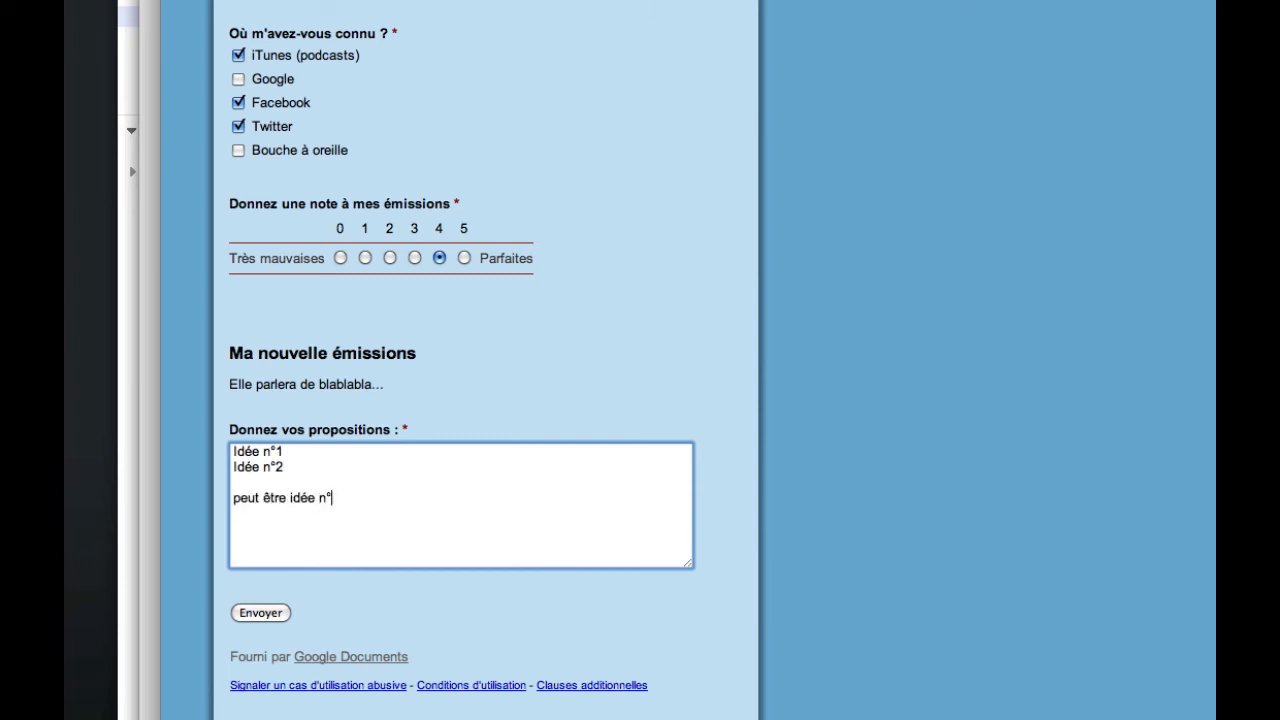
text(3)
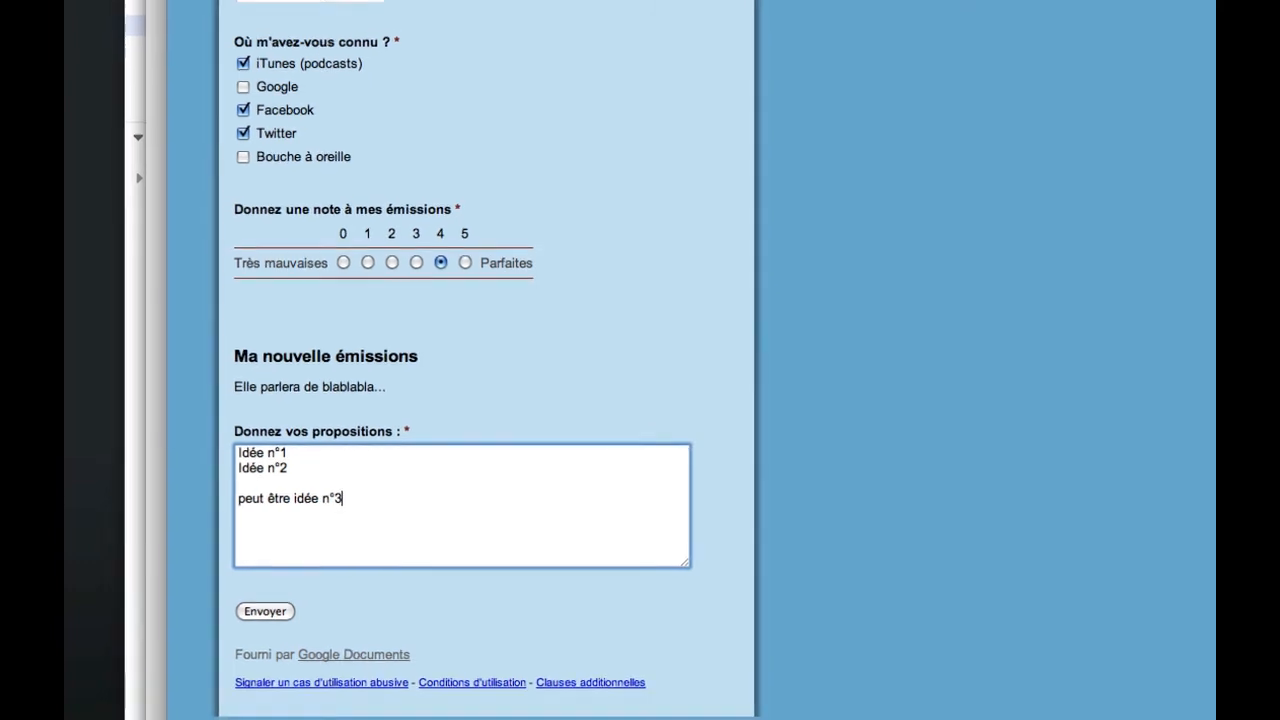
click(260, 613)
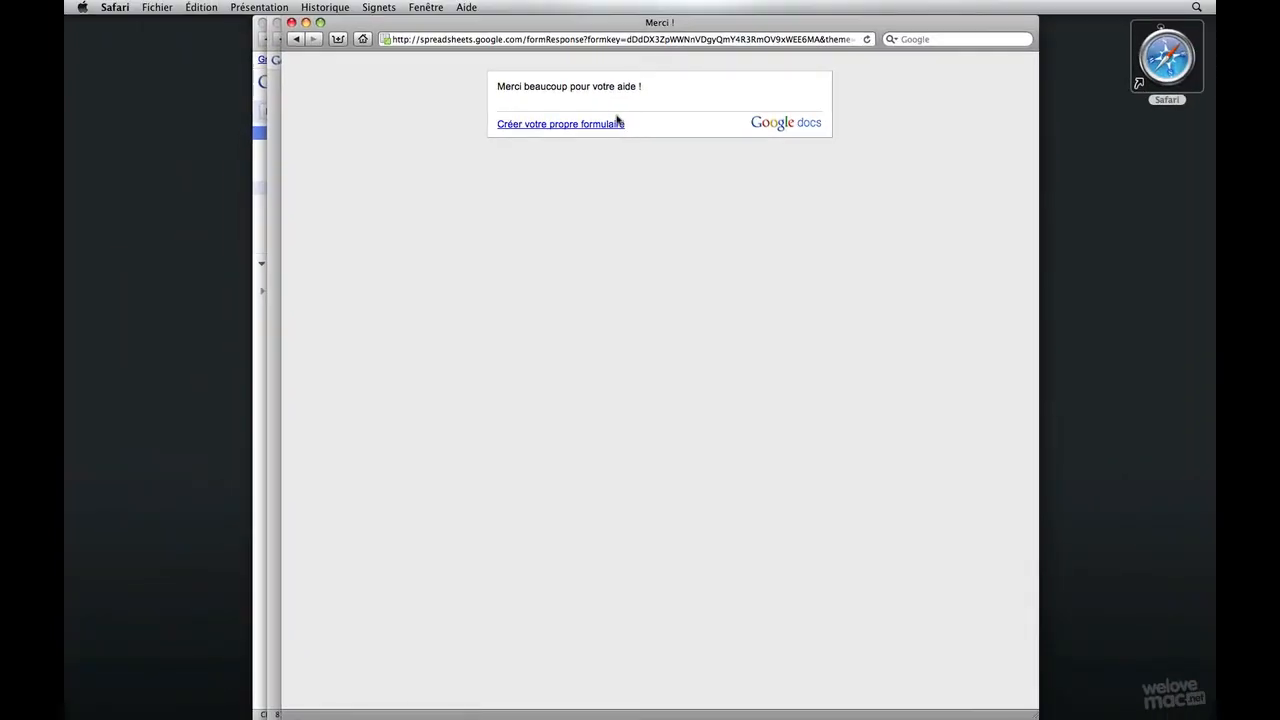
Close the submission confirmation window and open the form's responses in the spreadsheet
click(291, 22)
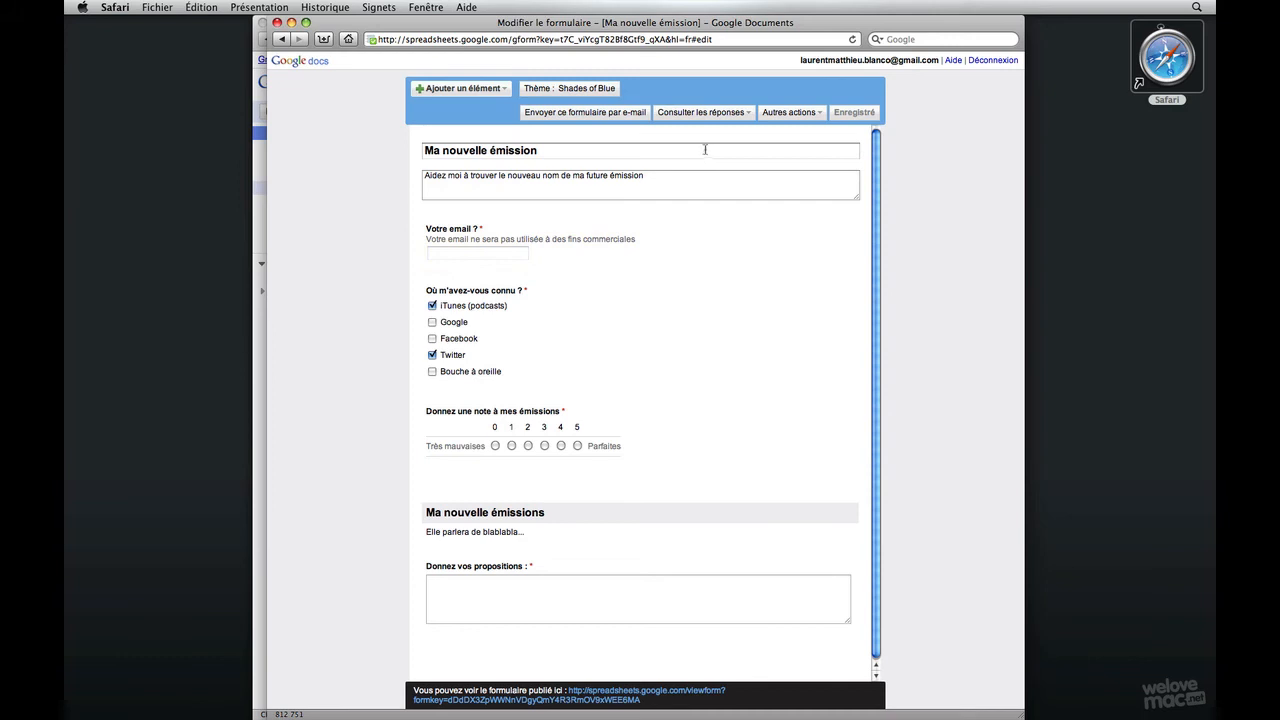
click(708, 114)
click(703, 142)
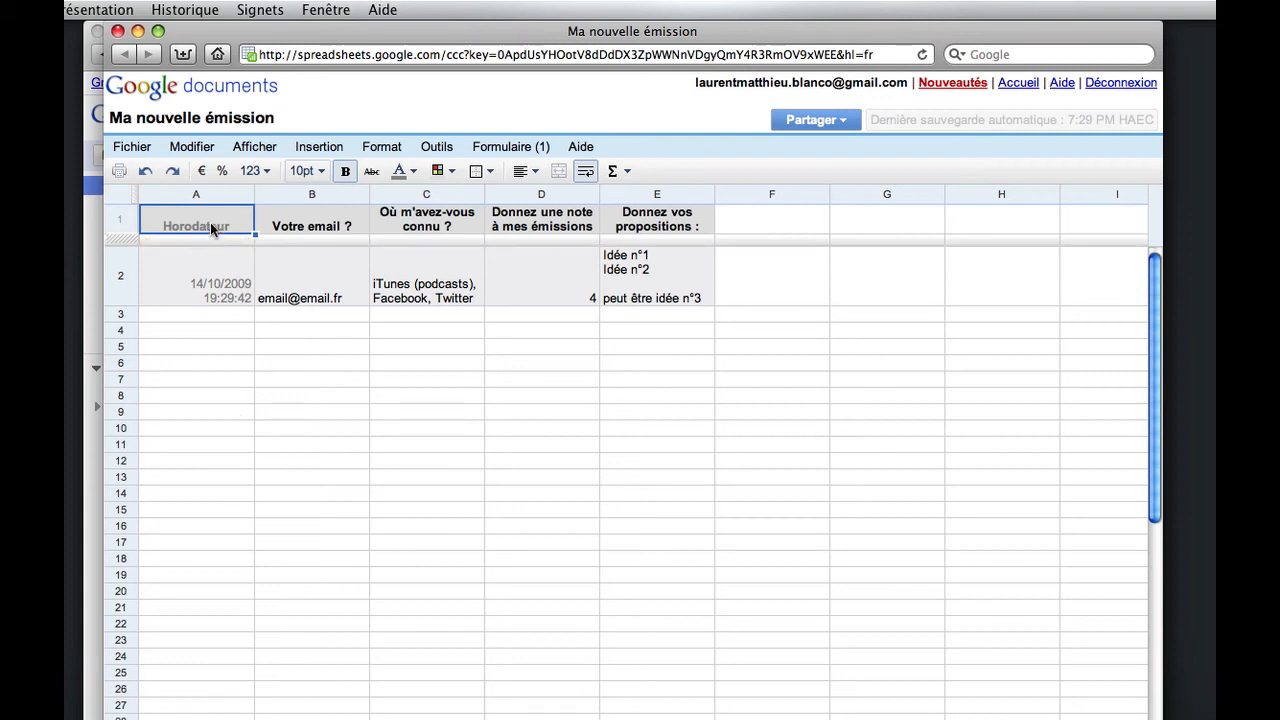
Examine the timestamp and email cells of the submitted response in row 2
click(215, 292)
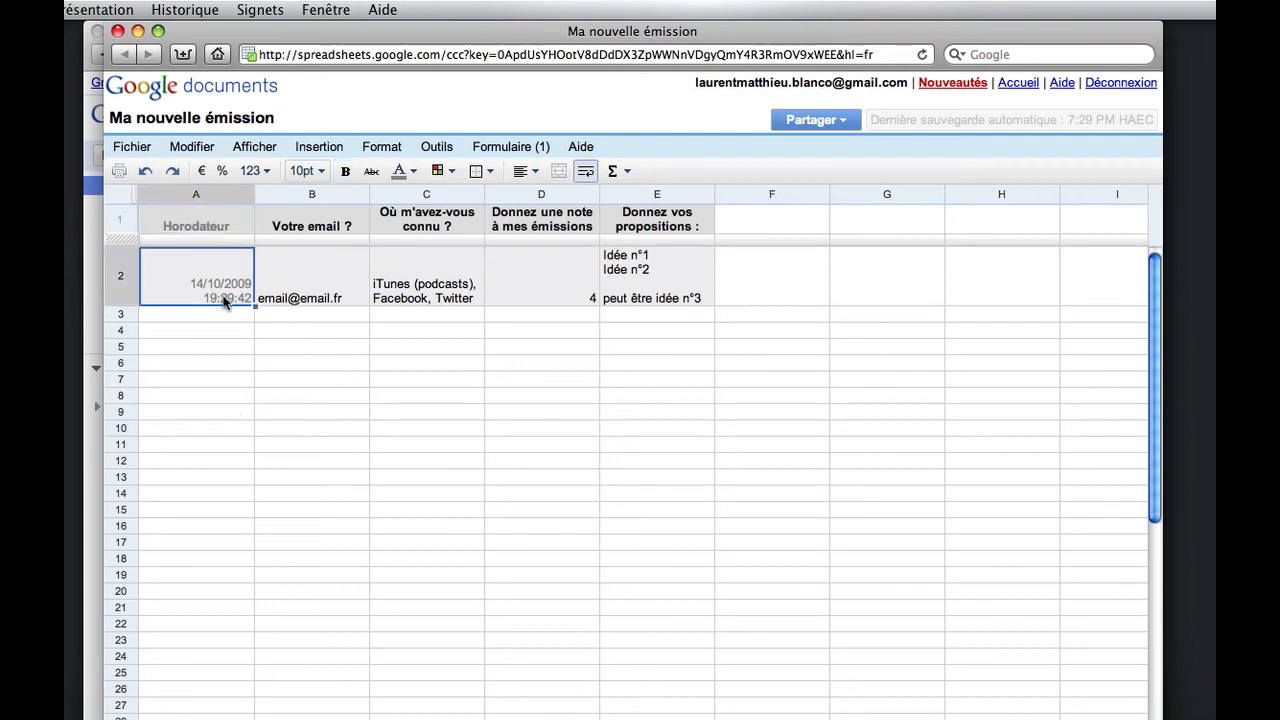
click(360, 292)
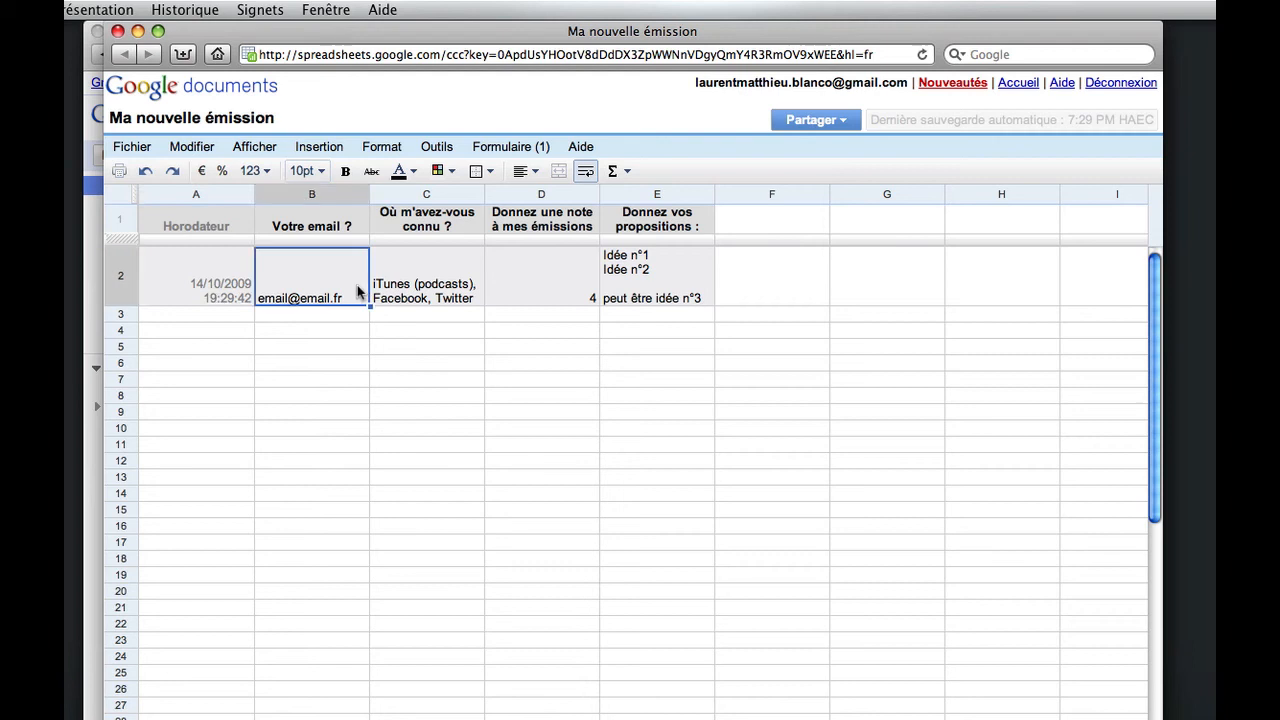
click(225, 294)
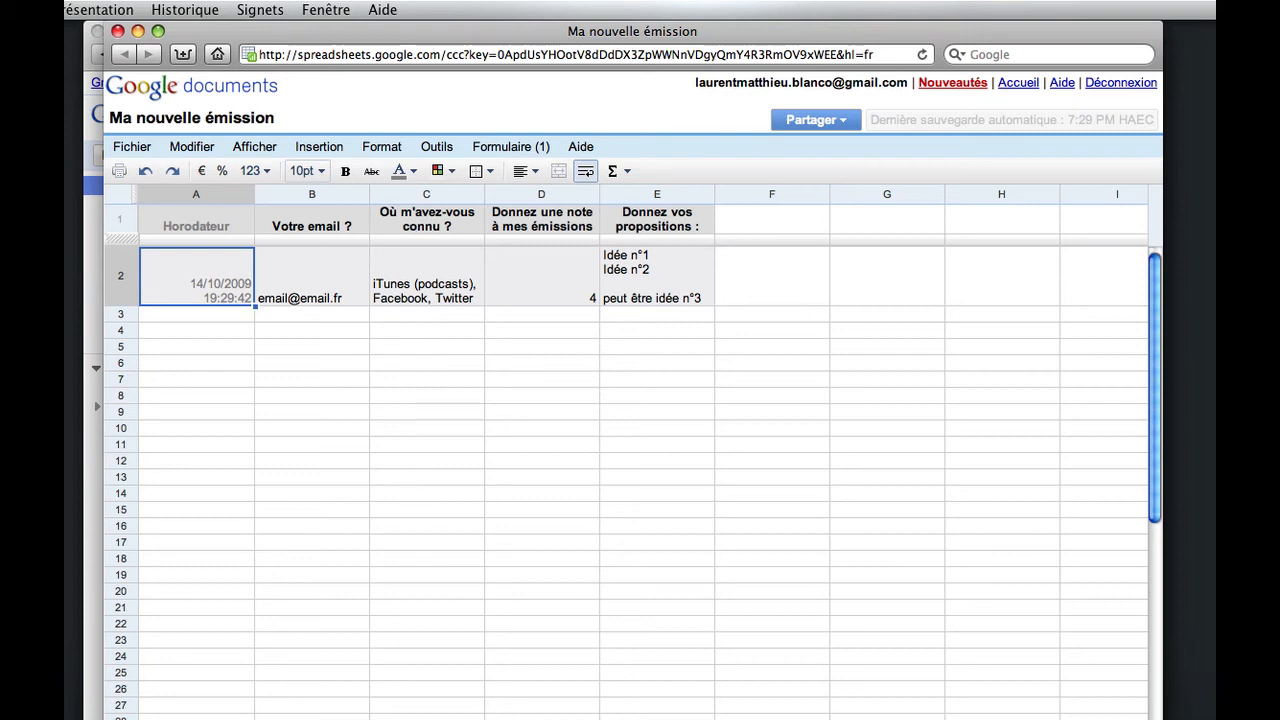
Display the summary of responses, examine the charts for sources and show rating, and close the summary window
click(524, 156)
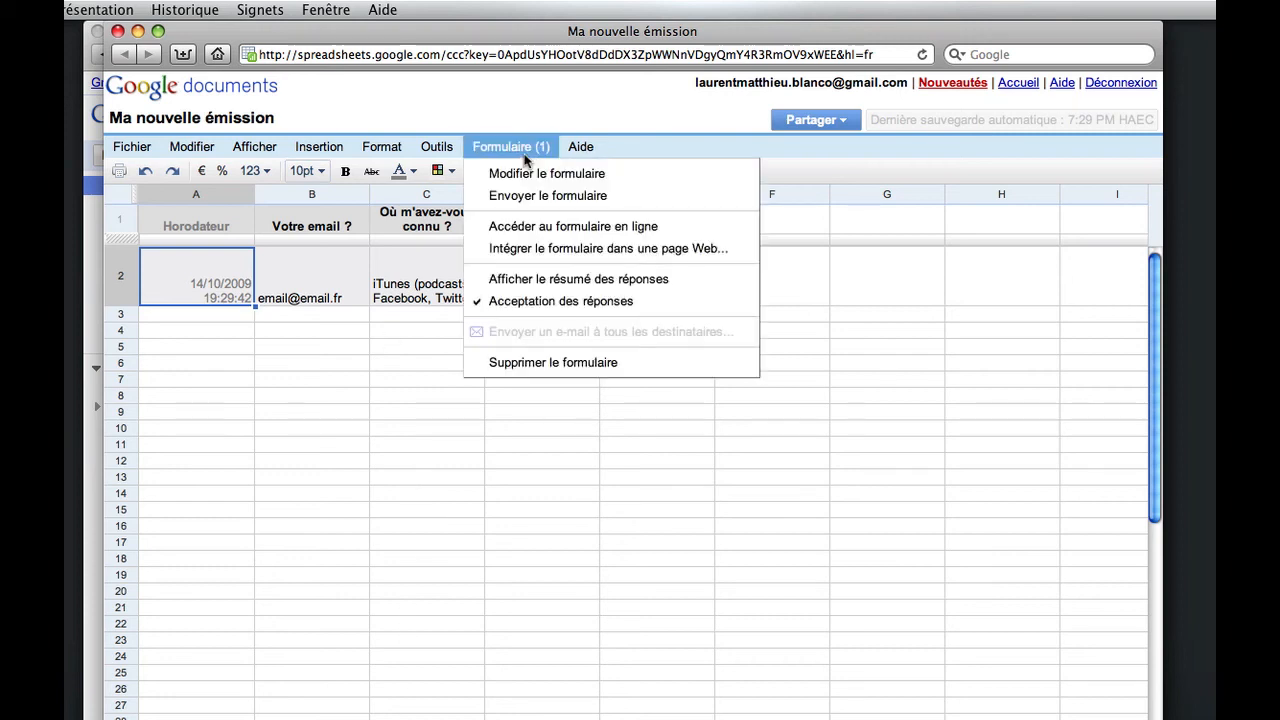
click(335, 412)
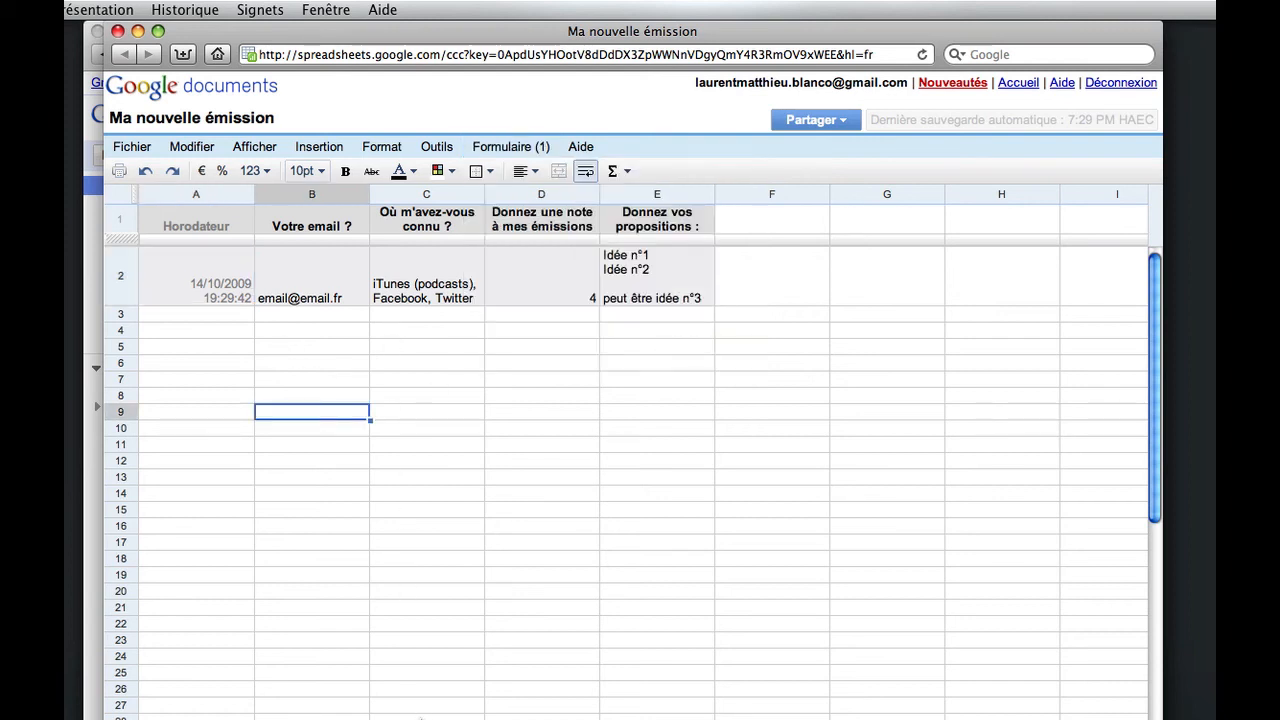
click(511, 150)
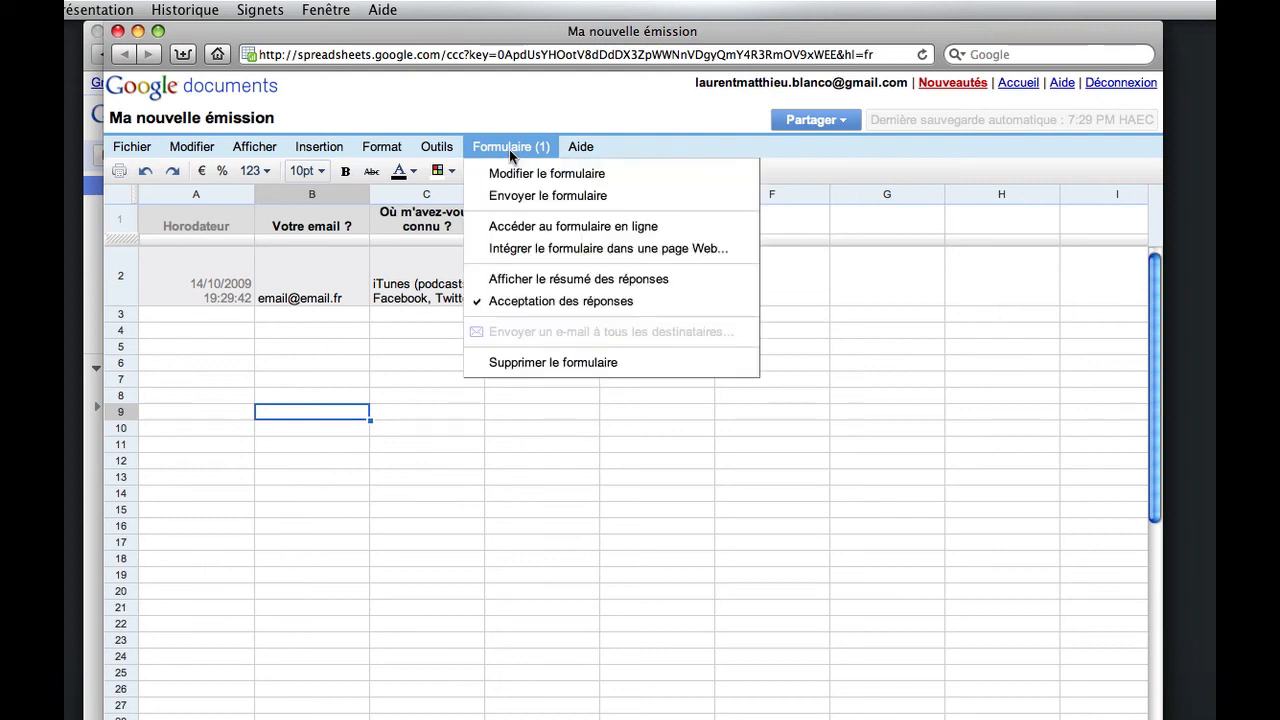
click(531, 281)
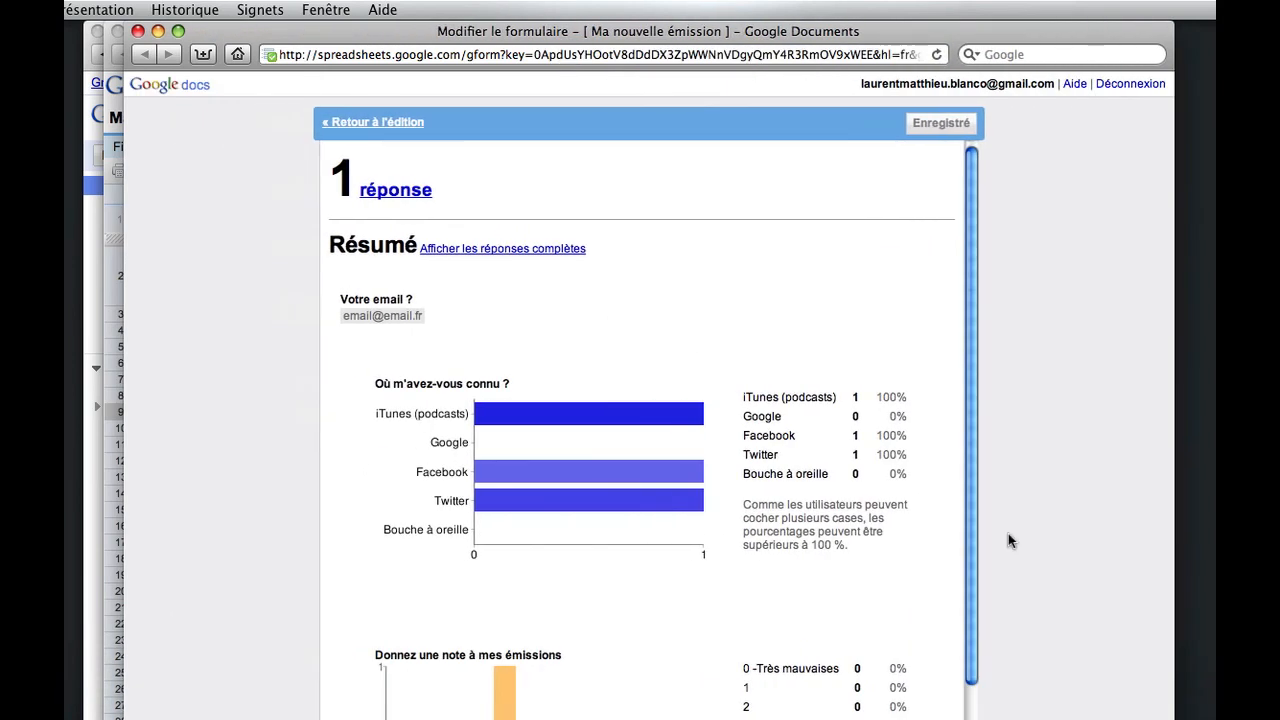
scroll(971, 486, down, 5)
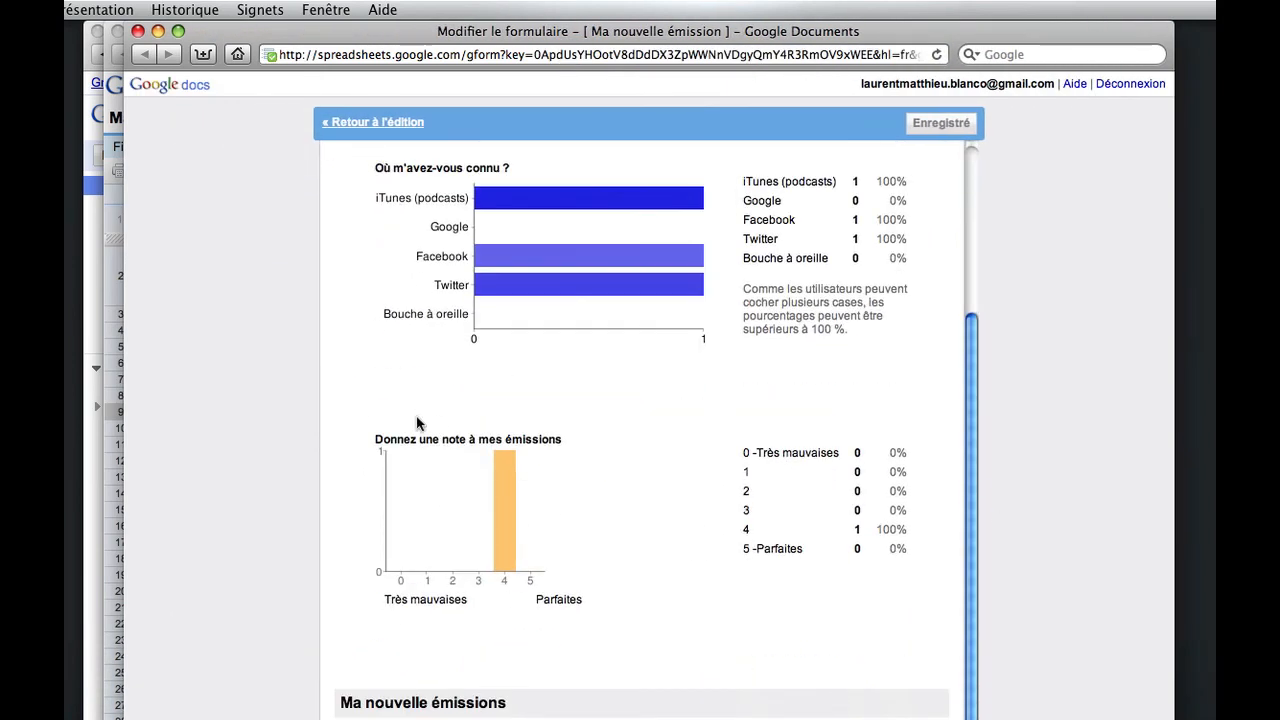
drag(973, 628, 966, 537)
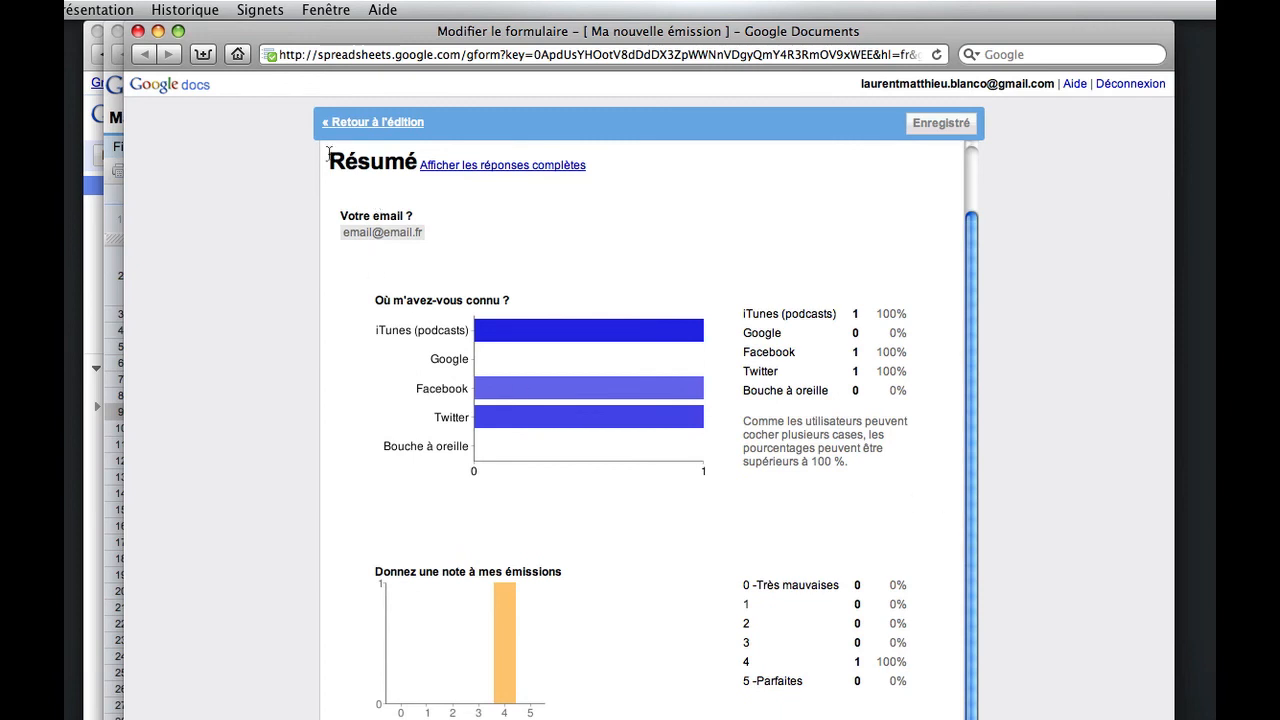
click(138, 31)
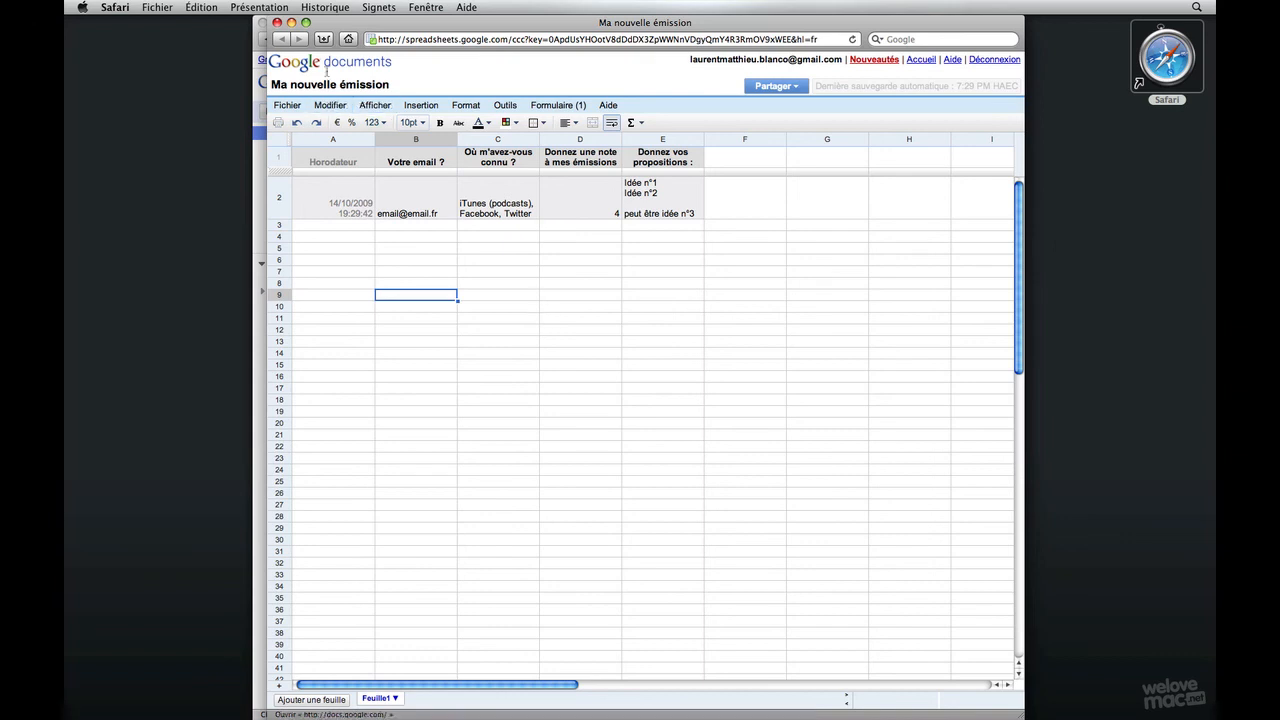
Open the Mezzo di Pasta website in a new tab and go to its "commande" page
key(super+t)
text(mai)
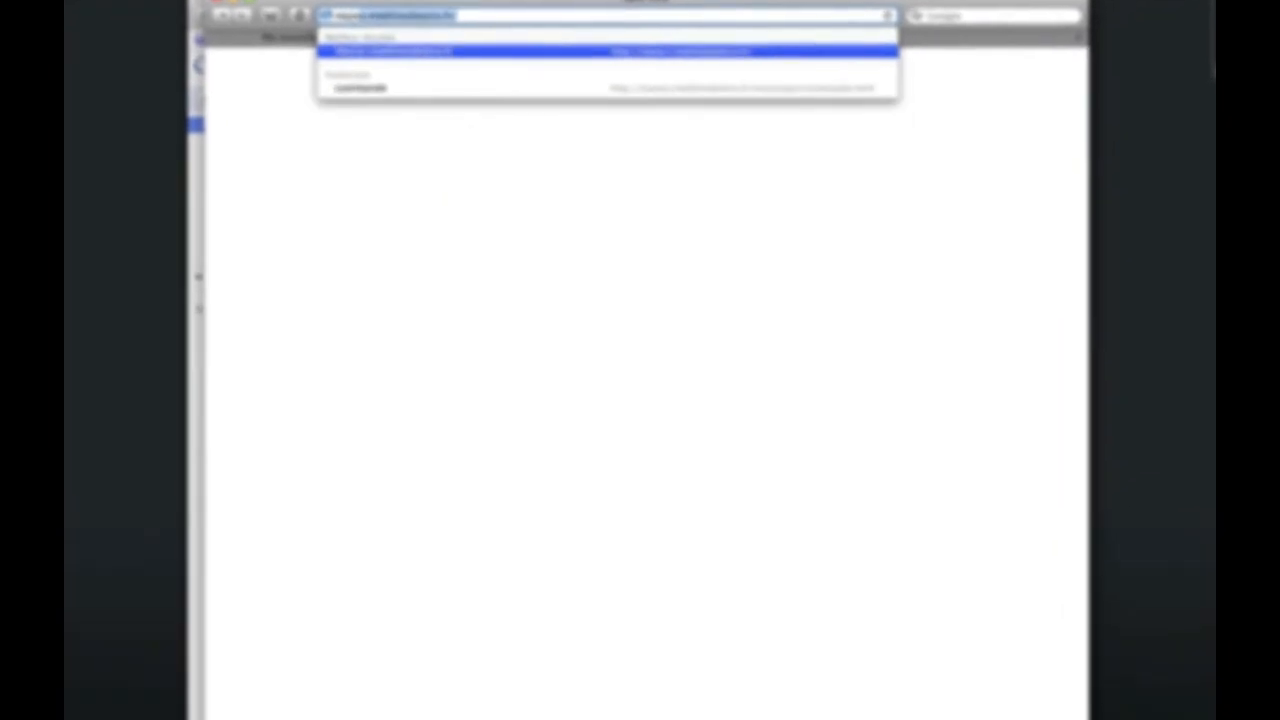
key(Return)
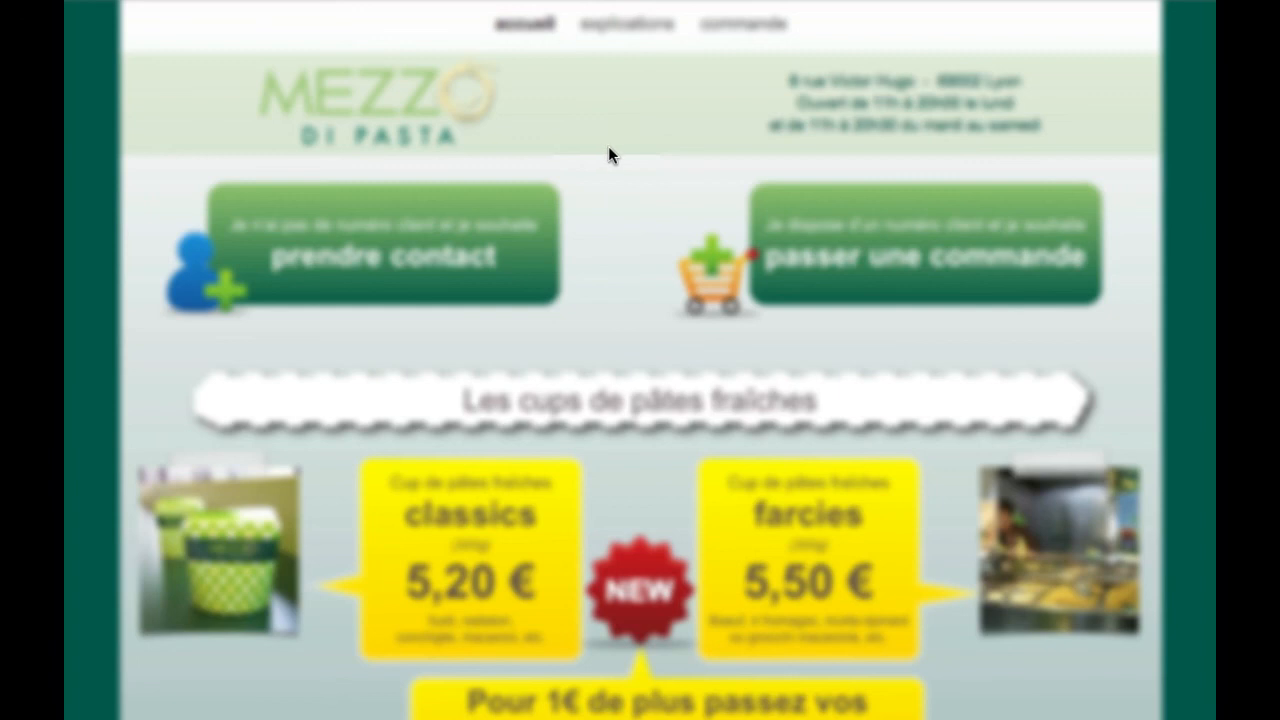
click(743, 24)
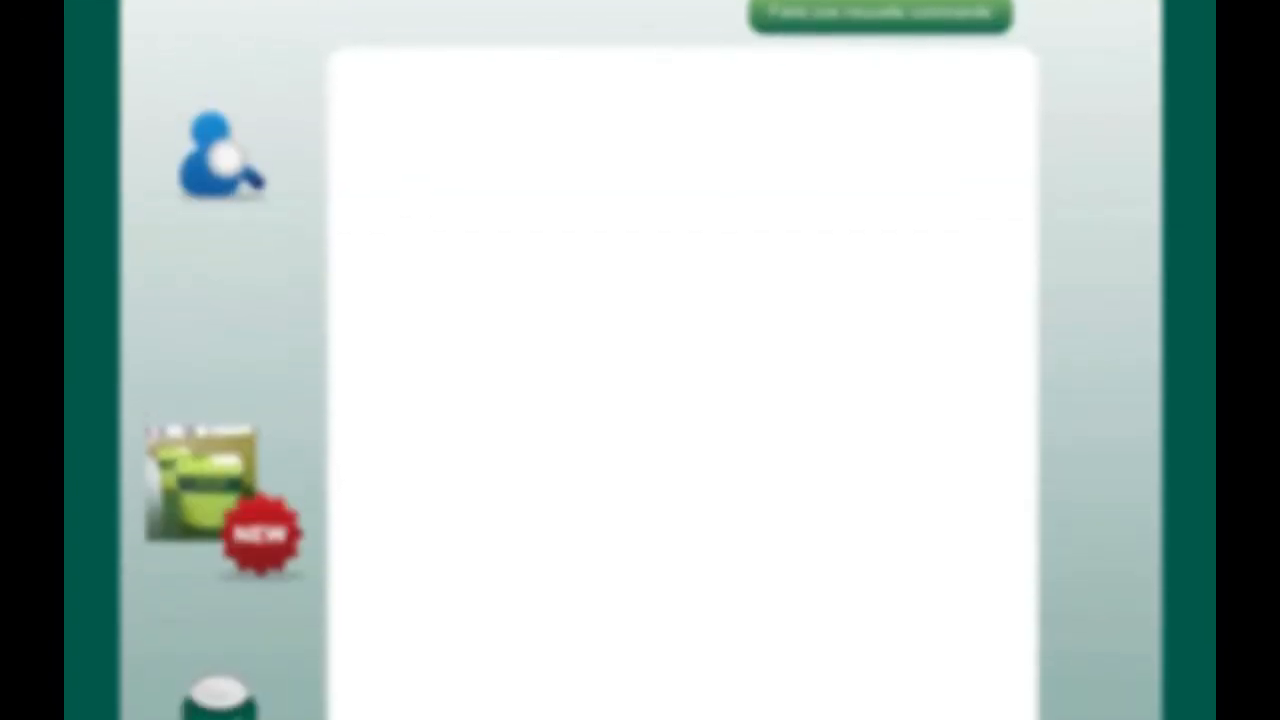
Examine the order form embedded in the page, from the customer number field and pickup time choices down to the sauce options and menu discount
scroll(640, 360, down, 2)
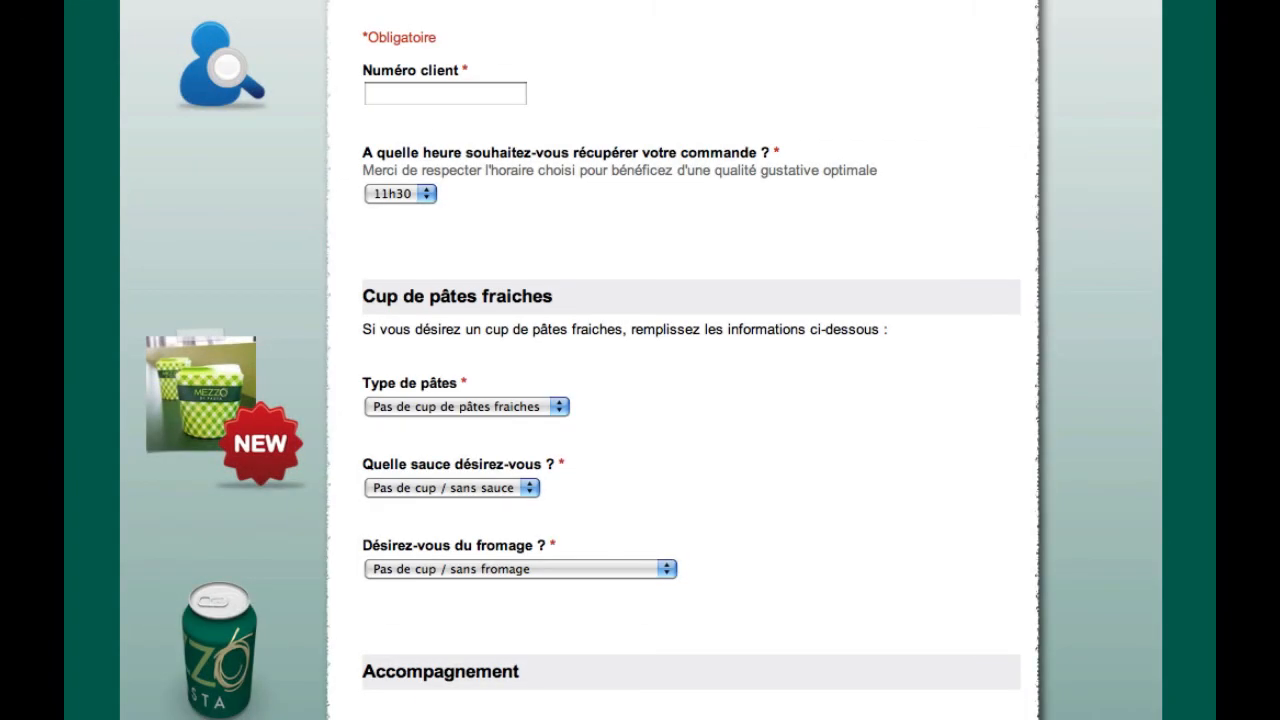
scroll(640, 360, down, 10)
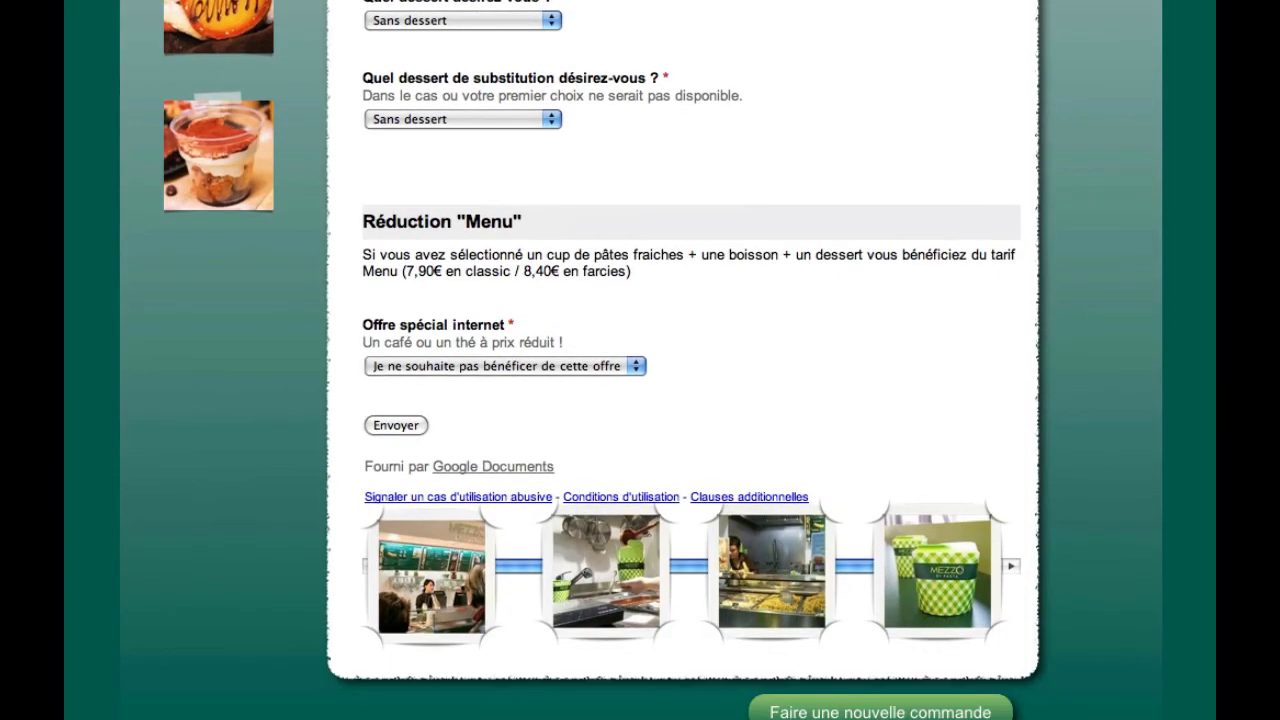
scroll(640, 360, up, 10)
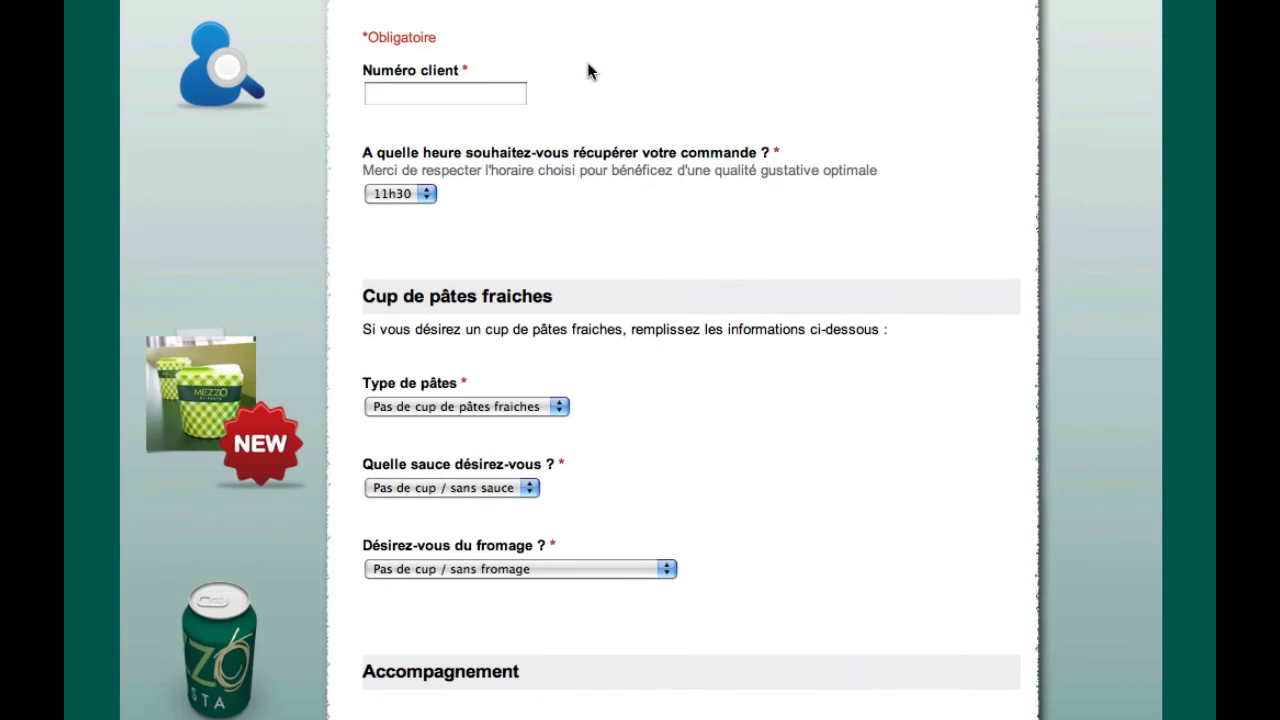
click(427, 100)
click(421, 193)
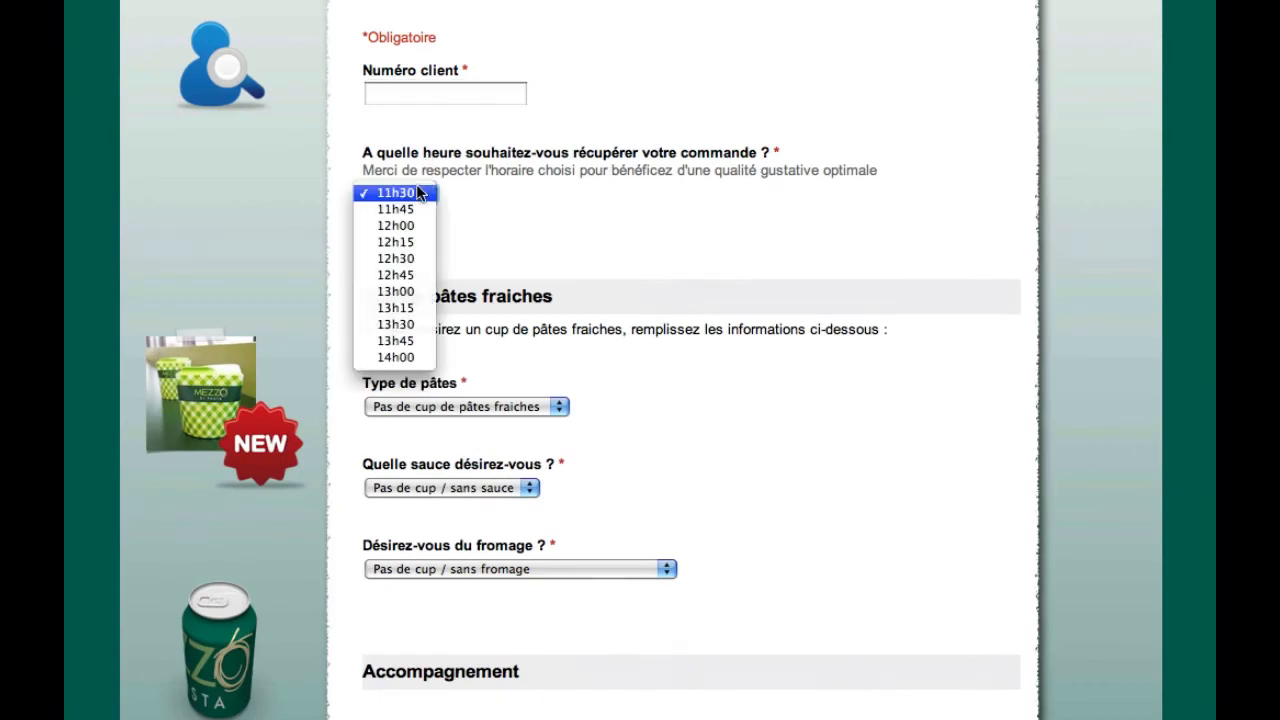
click(613, 187)
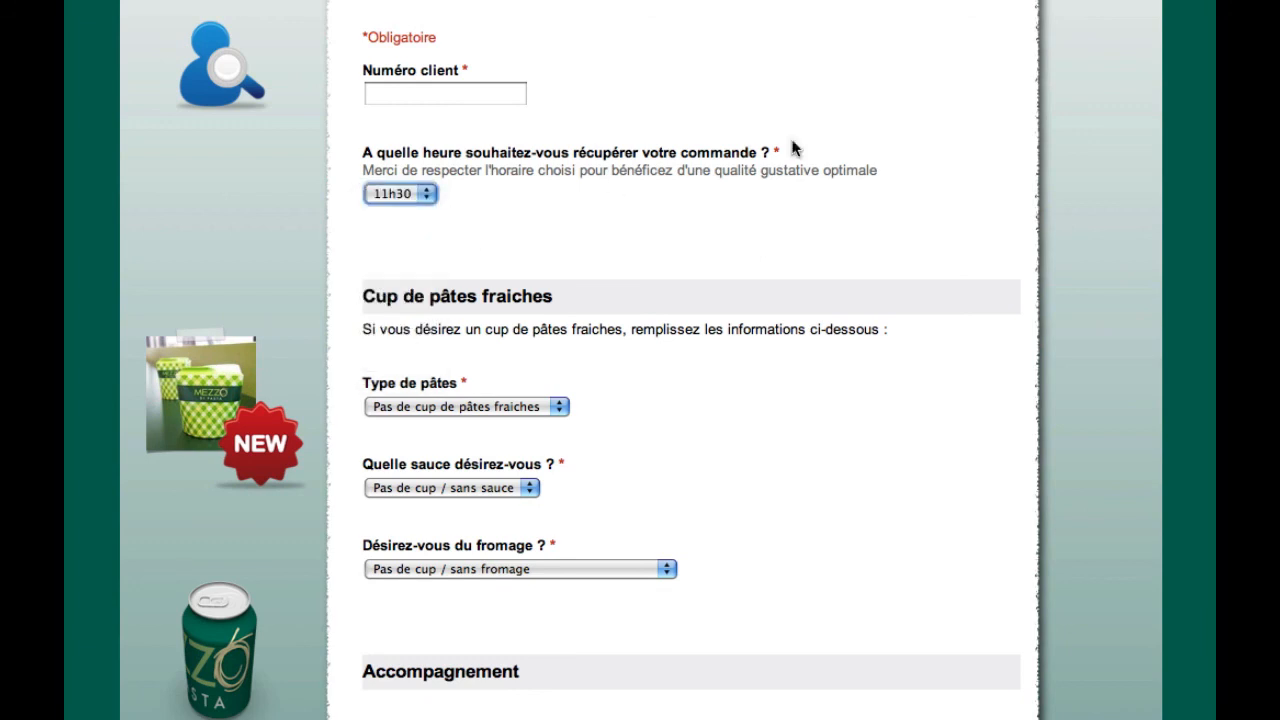
scroll(588, 78, down, 5)
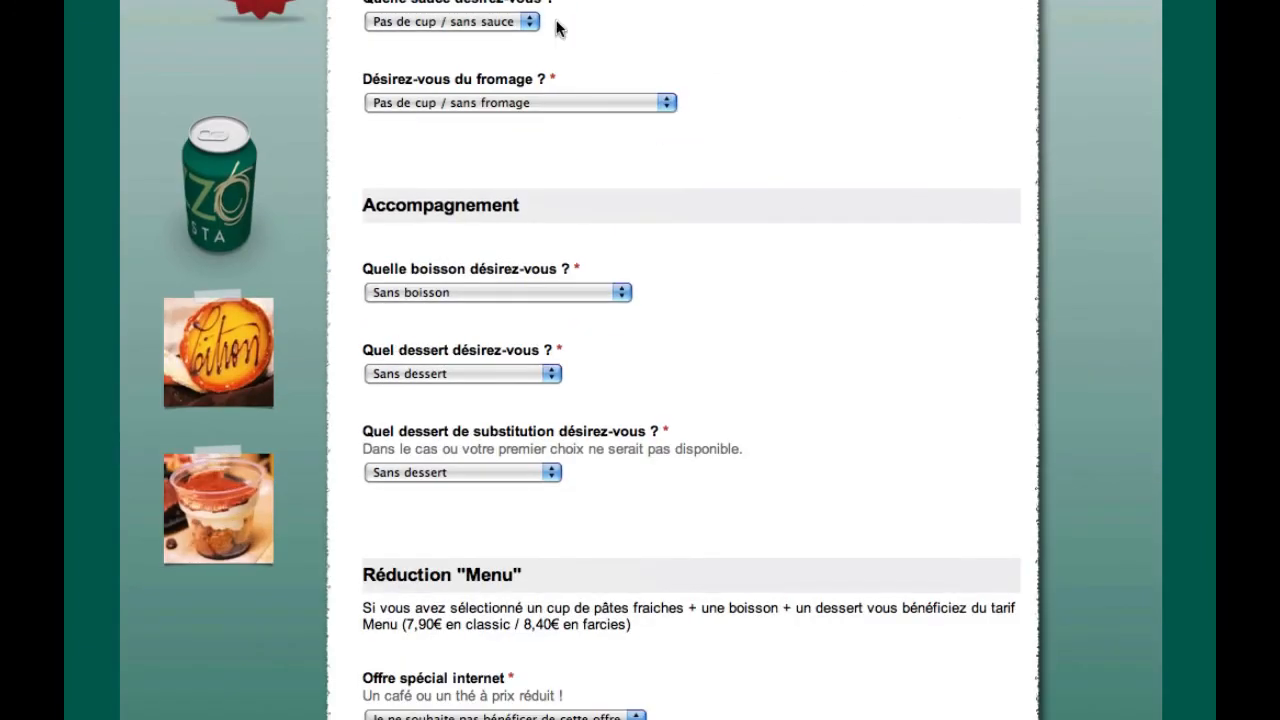
click(540, 2)
click(585, 42)
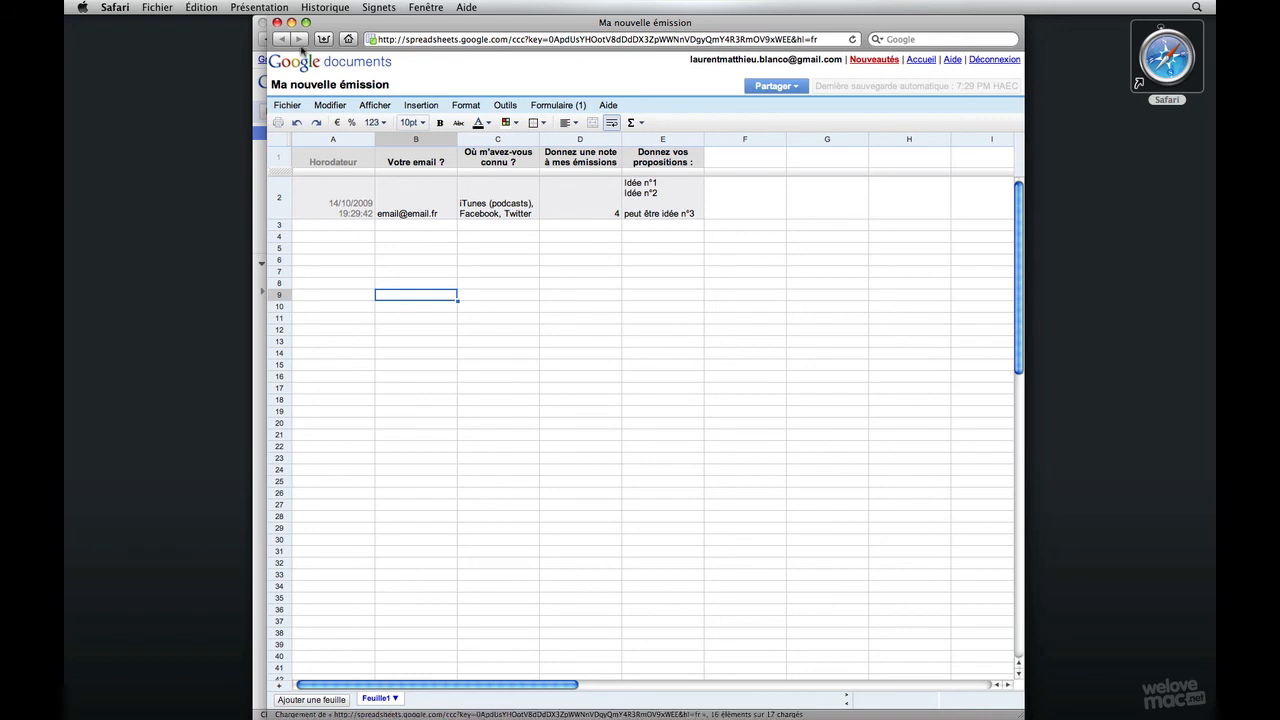
Close the response spreadsheet, the document list and the form editor windows, returning to the desktop
click(277, 22)
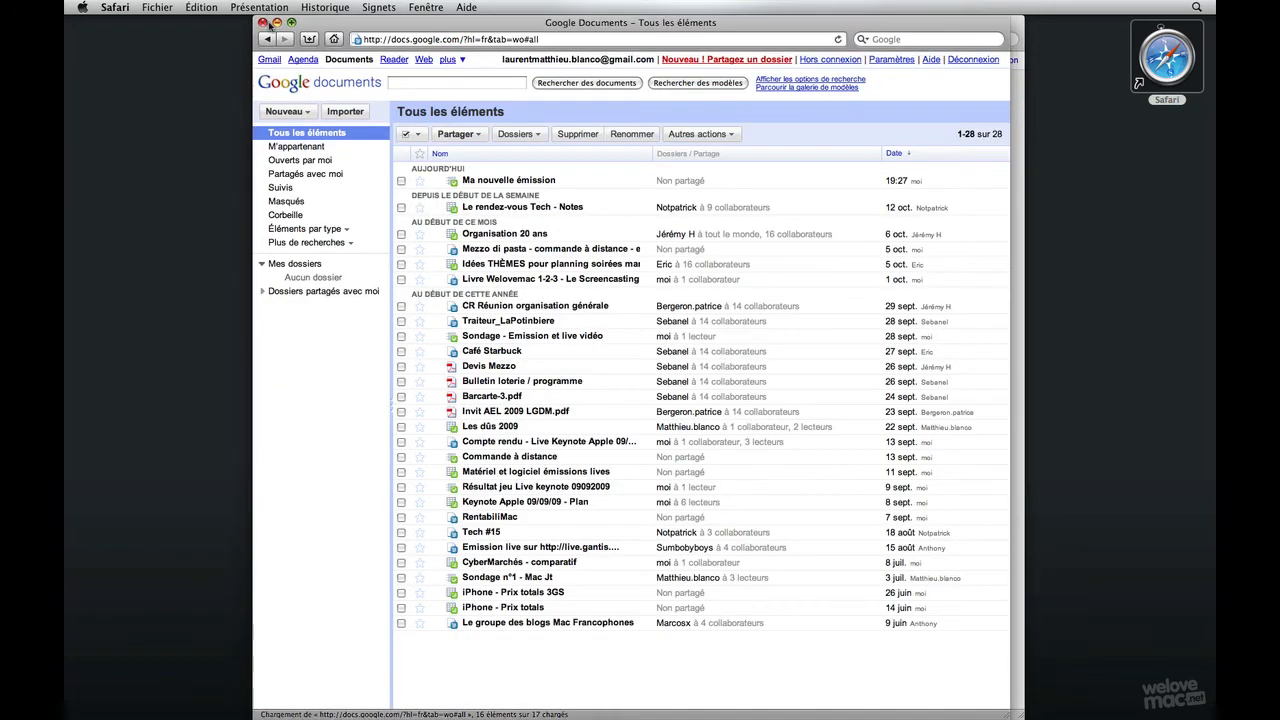
click(263, 22)
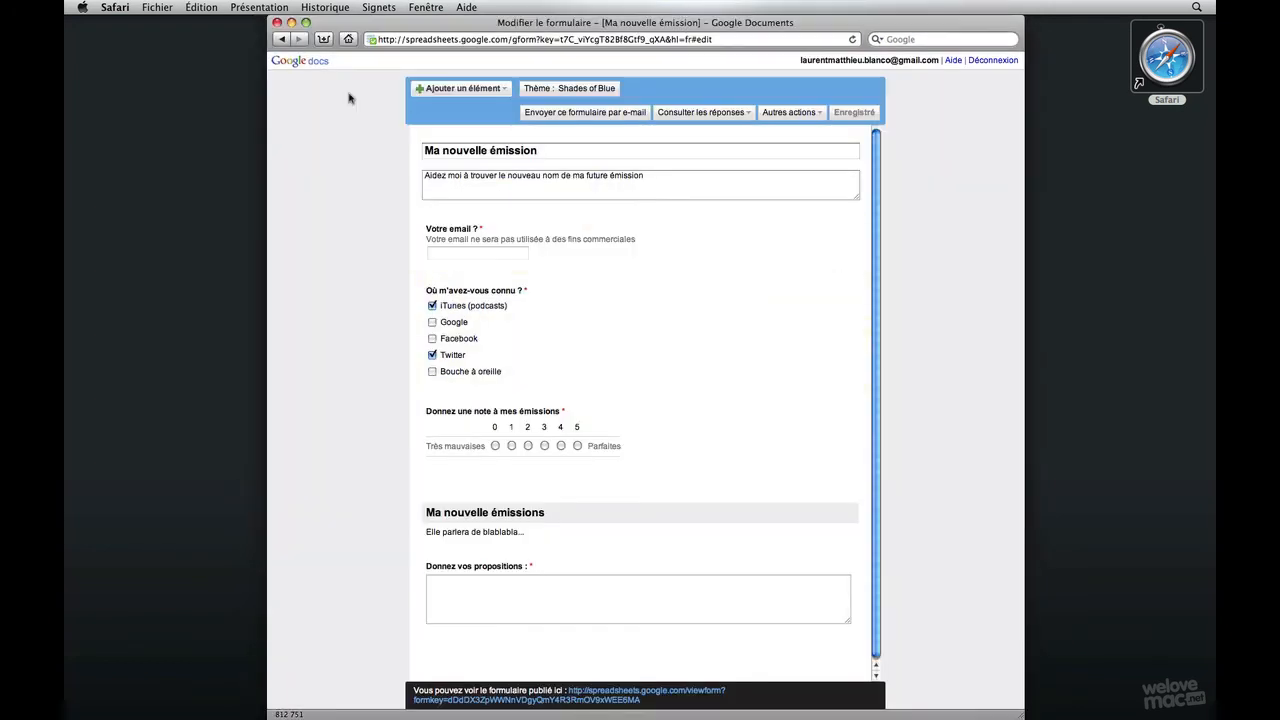
click(277, 22)
click(677, 406)
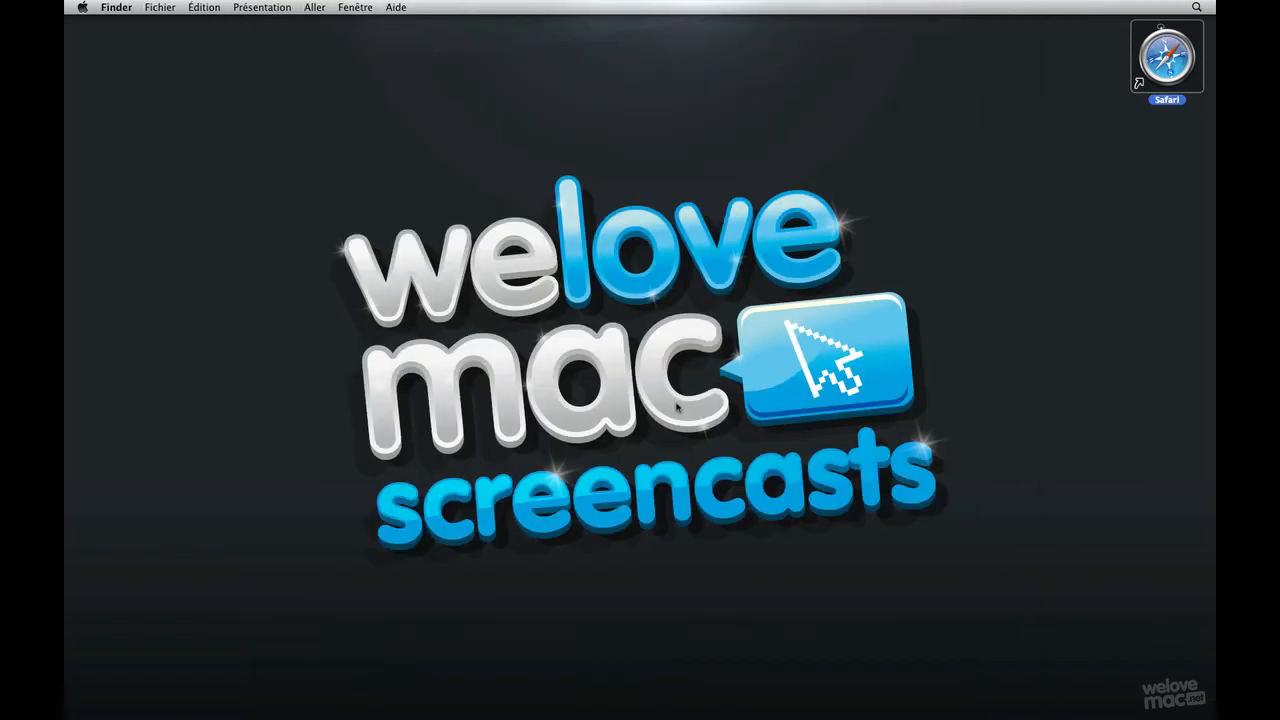